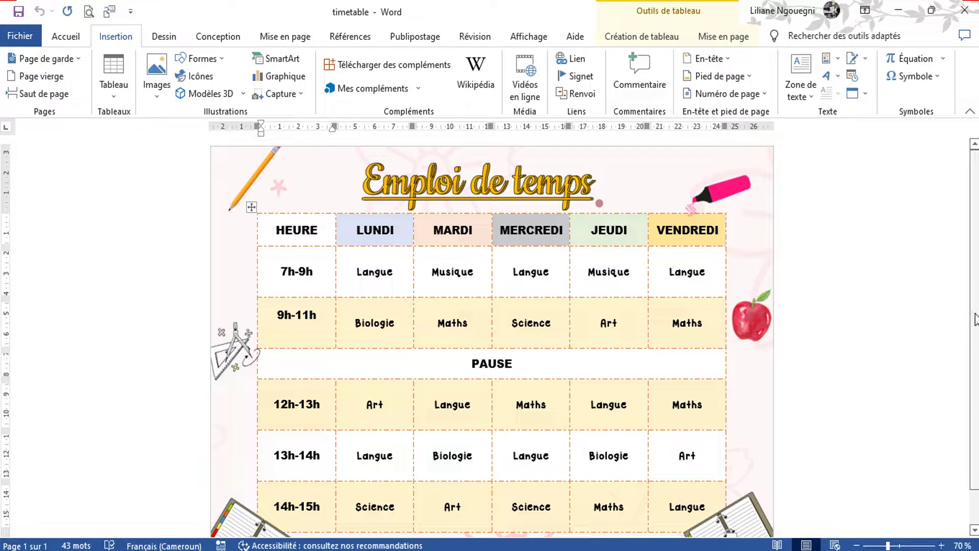
Step: Examine the finished timetable document and its print preview
{"action": "left_click_drag", "start_coordinate": [976, 320], "coordinate": [977, 234]}
{"action": "left_click", "coordinate": [89, 11]}
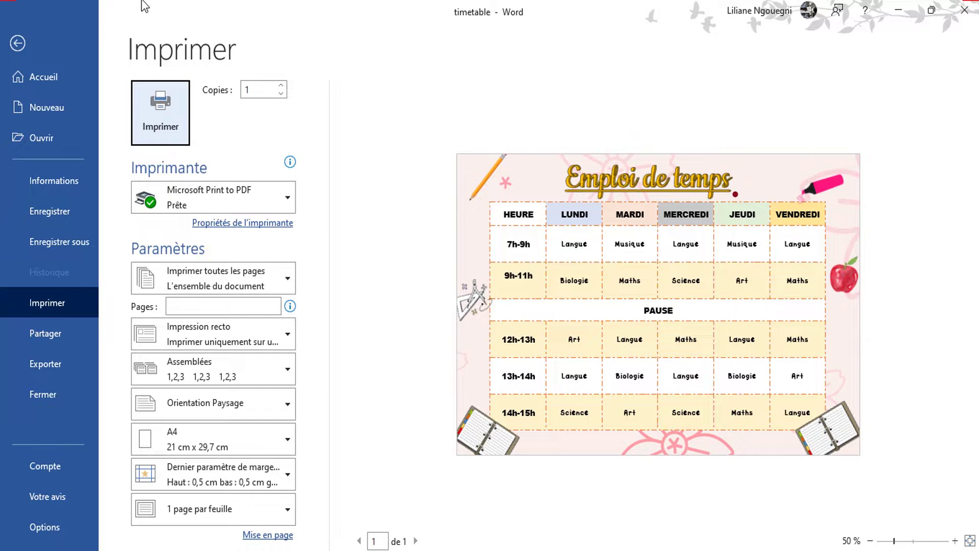
{"action": "left_click", "coordinate": [20, 40]}
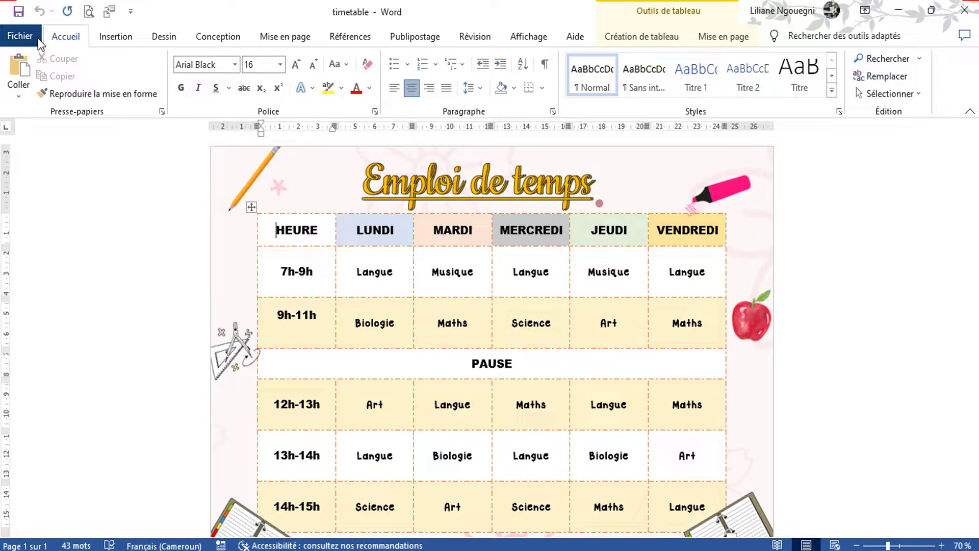
Step: Create a new blank document and set its page orientation to landscape
{"action": "left_click", "coordinate": [15, 35]}
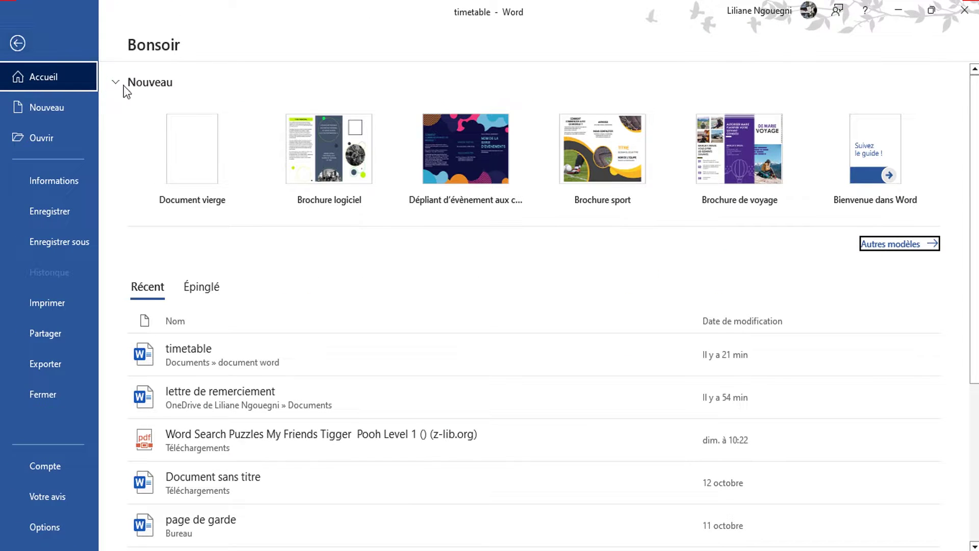
{"action": "left_click", "coordinate": [187, 161]}
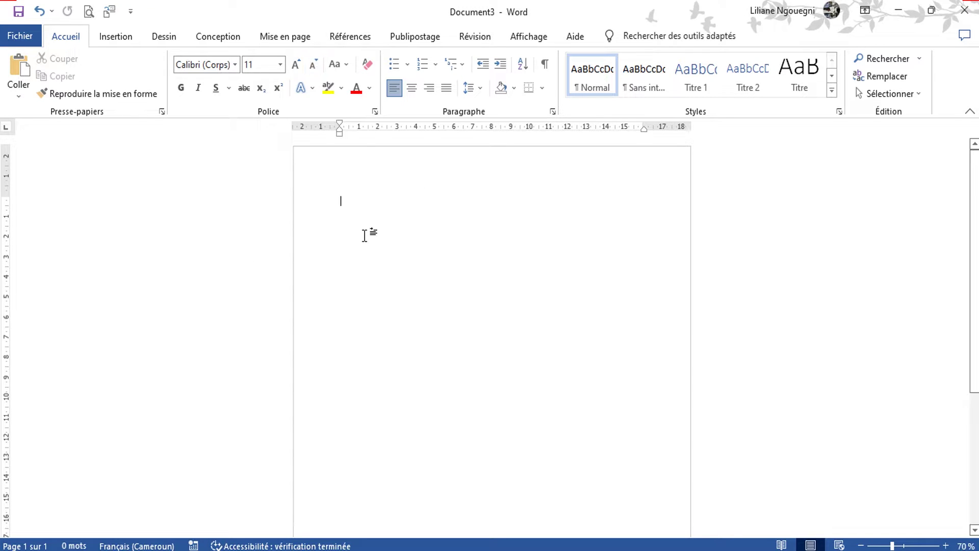
{"action": "left_click", "coordinate": [301, 39]}
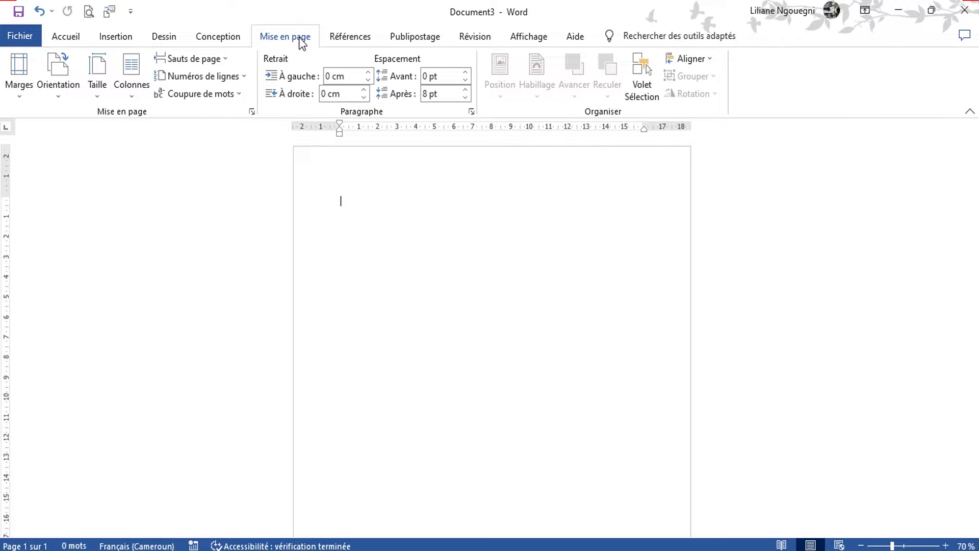
{"action": "left_click", "coordinate": [59, 92]}
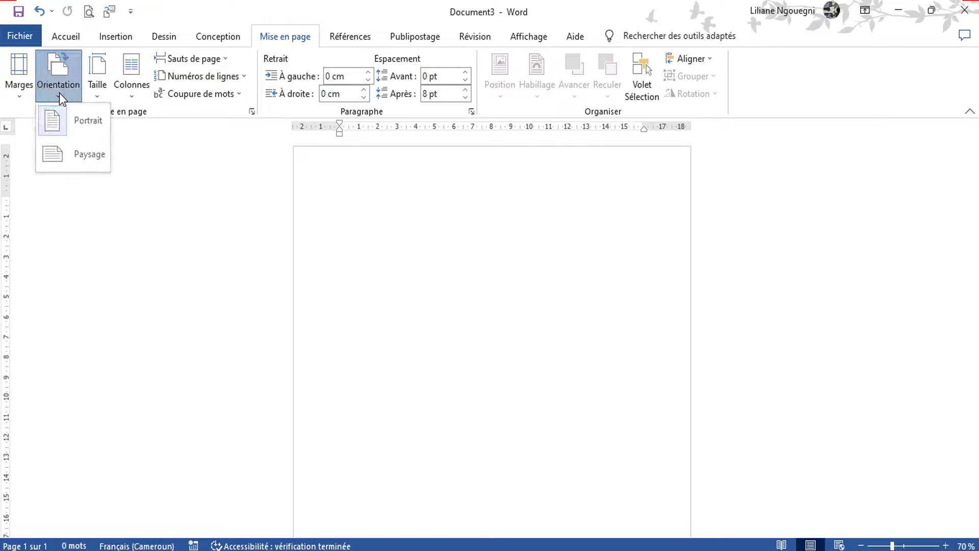
{"action": "left_click", "coordinate": [62, 152]}
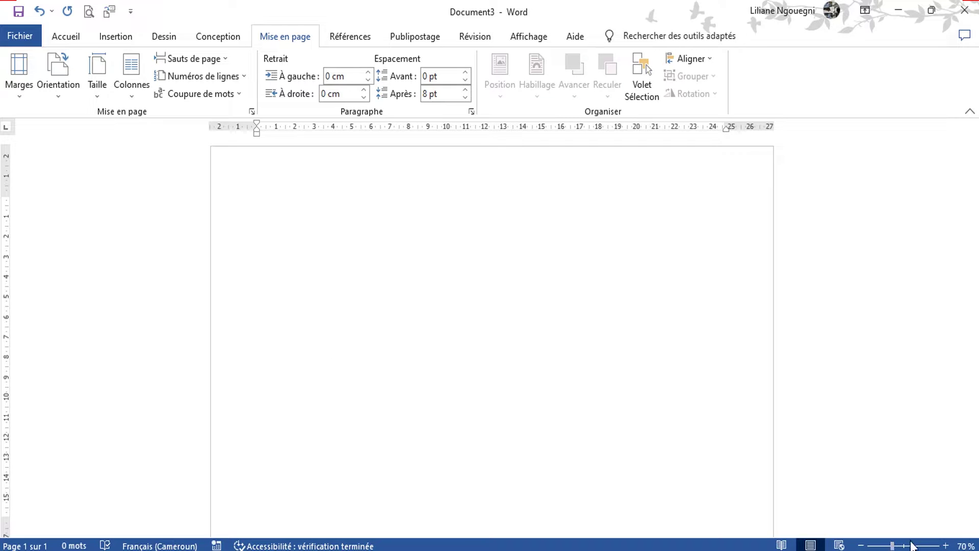
{"action": "left_click", "coordinate": [861, 546]}
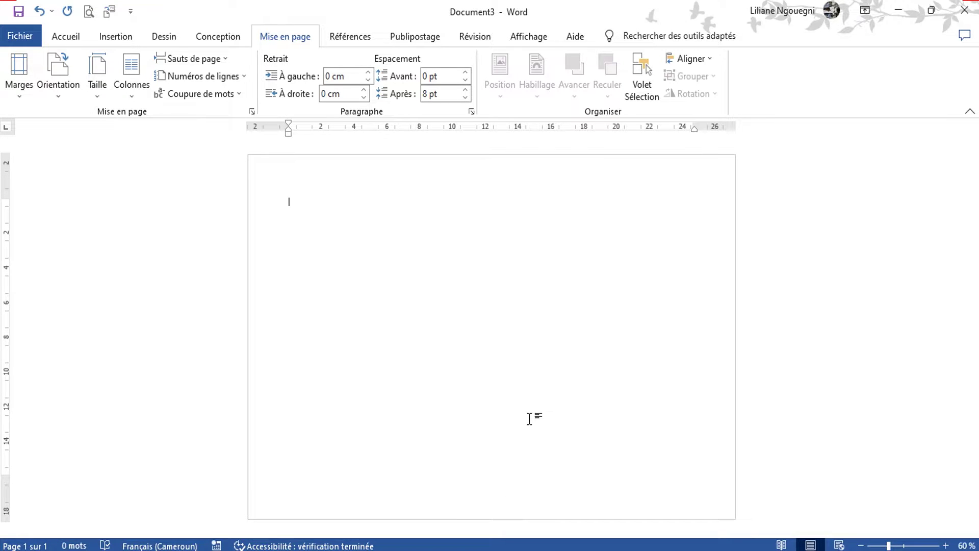
Step: Set custom page margins of 0,5 cm for the top, bottom, left and right sides
{"action": "left_click", "coordinate": [22, 96]}
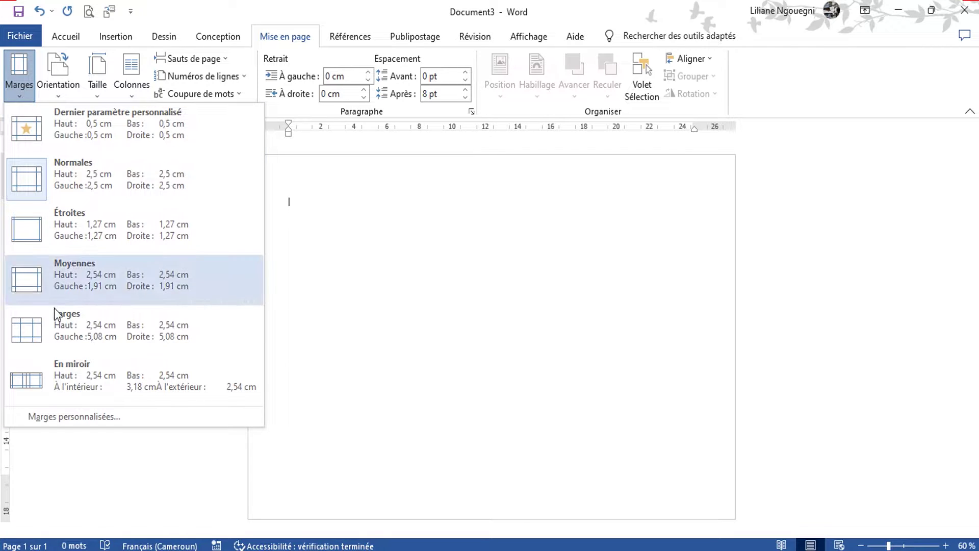
{"action": "left_click", "coordinate": [62, 415]}
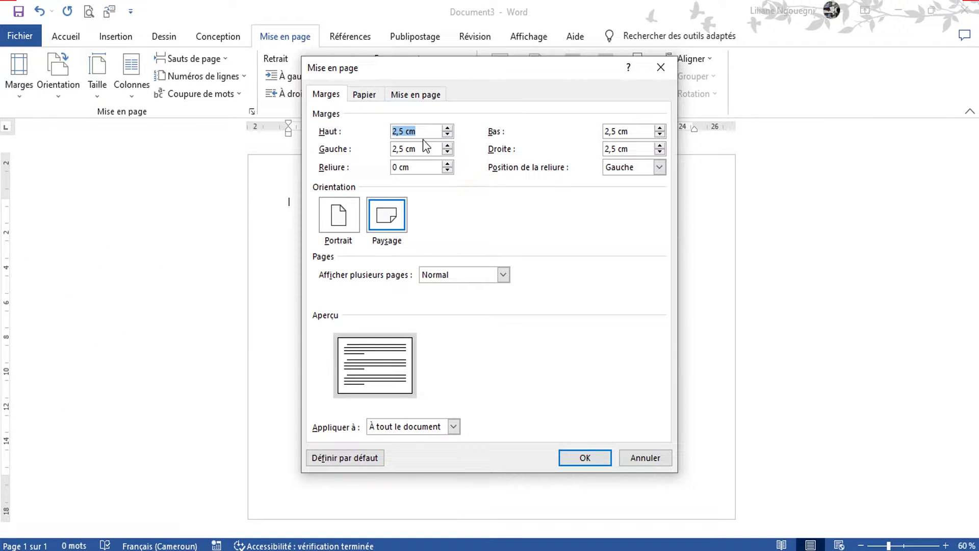
{"action": "type", "text": "0,5"}
{"action": "left_click_drag", "start_coordinate": [408, 131], "coordinate": [374, 133]}
{"action": "key", "text": "Tab"}
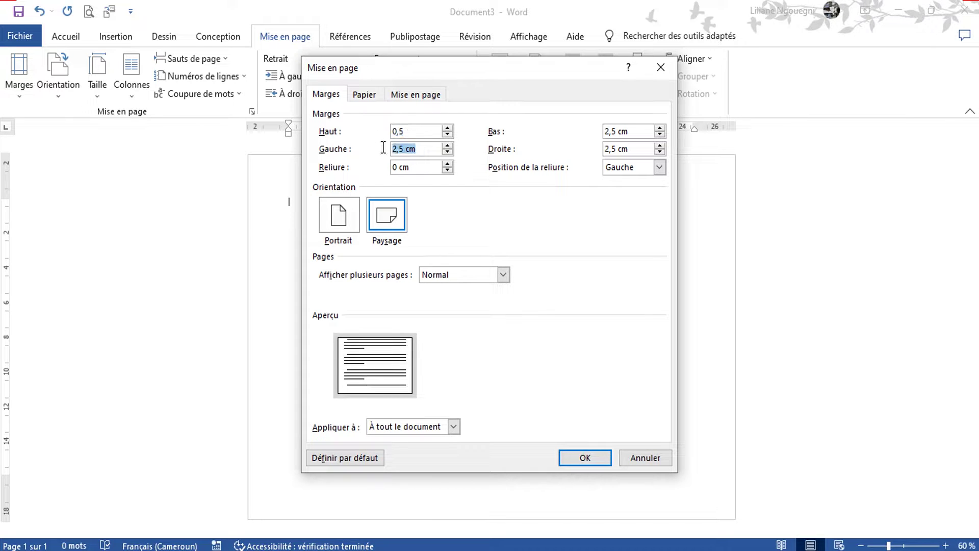
{"action": "type", "text": "0,5"}
{"action": "key", "text": "Tab"}
{"action": "type", "text": "0,5"}
{"action": "left_click_drag", "start_coordinate": [638, 132], "coordinate": [590, 134]}
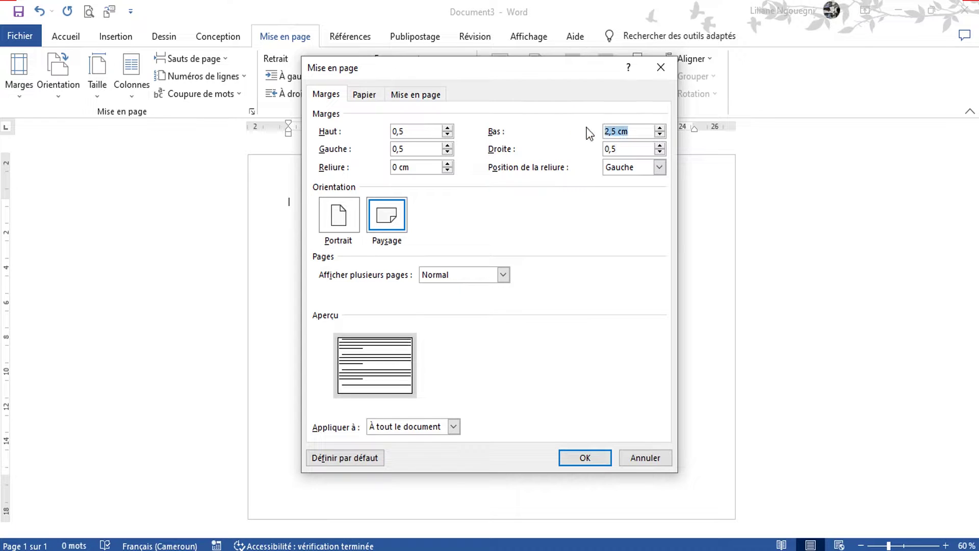
{"action": "type", "text": "0,5"}
{"action": "left_click", "coordinate": [585, 457]}
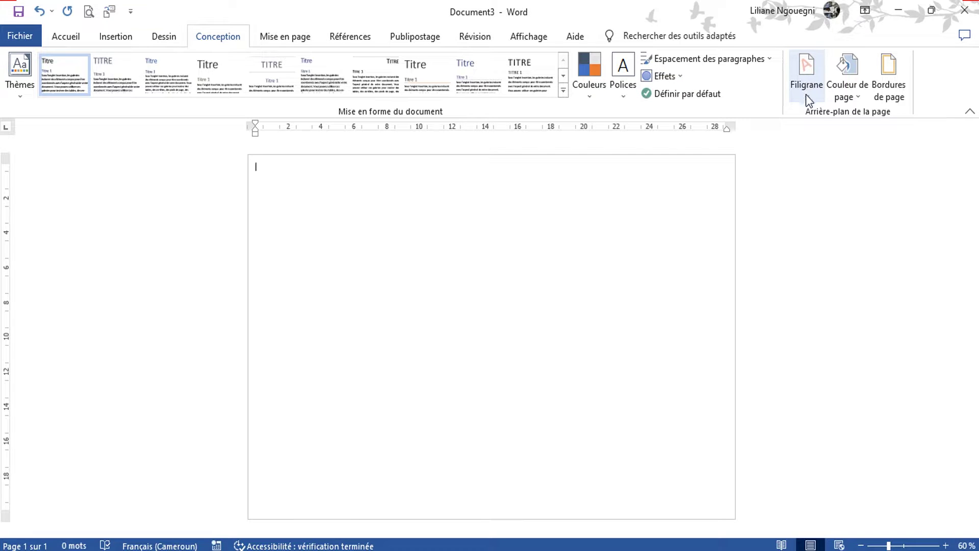
Step: Choose the picture image-from-rawpixel-id-558638-jpeg from the image rawpixel folder for a custom picture watermark
{"action": "left_click", "coordinate": [806, 94]}
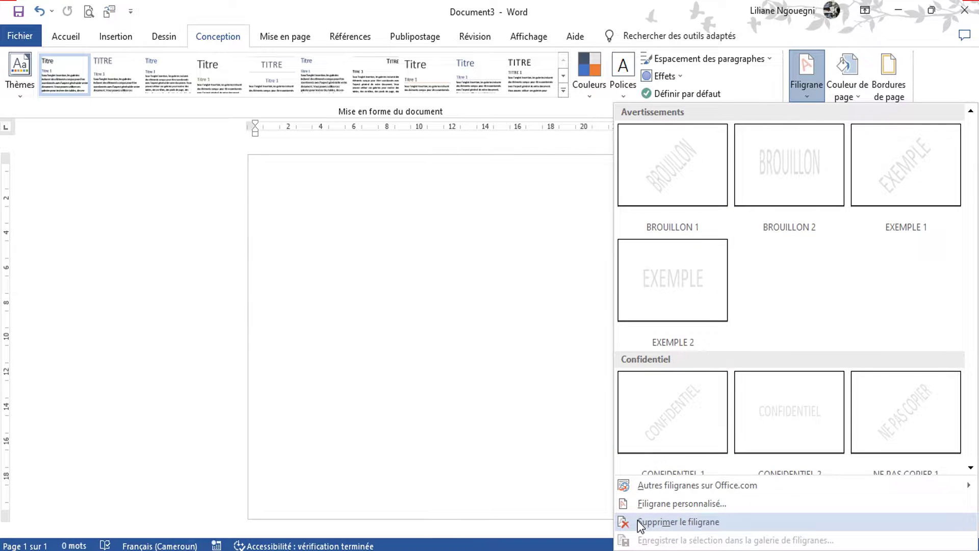
{"action": "left_click", "coordinate": [677, 505]}
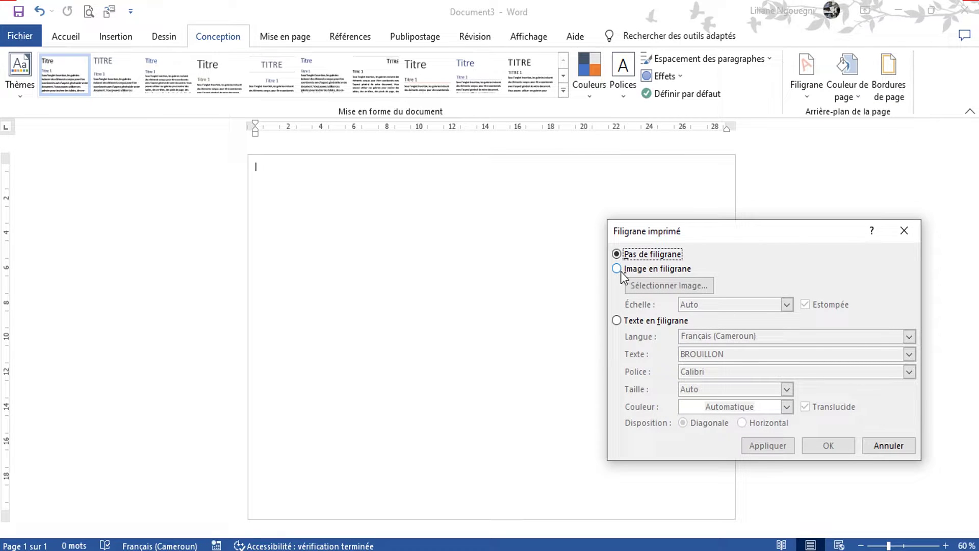
{"action": "left_click", "coordinate": [618, 269]}
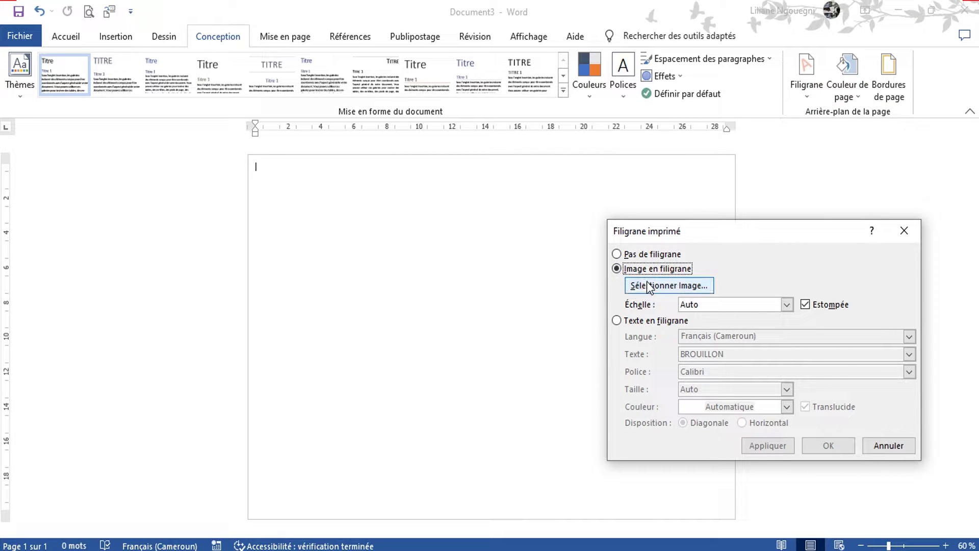
{"action": "left_click", "coordinate": [649, 286]}
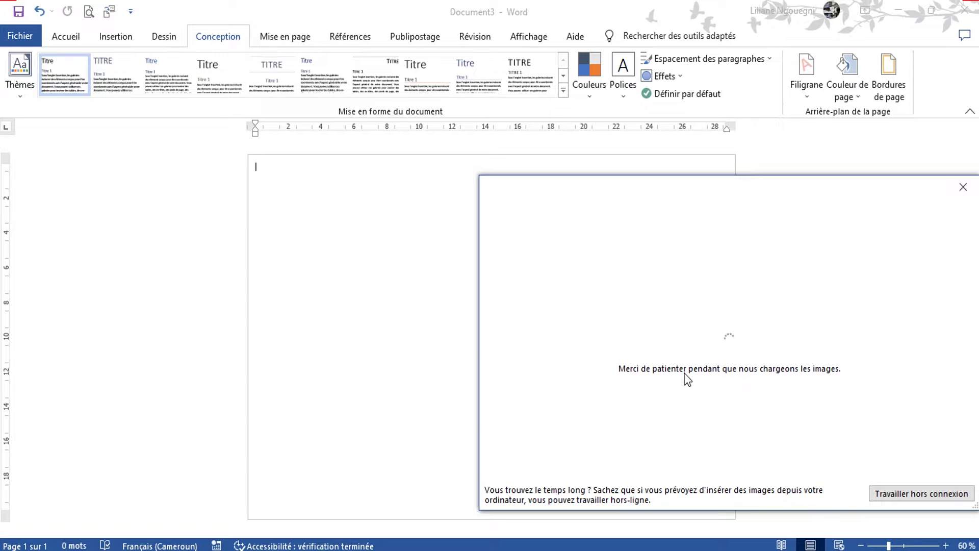
{"action": "left_click", "coordinate": [886, 495]}
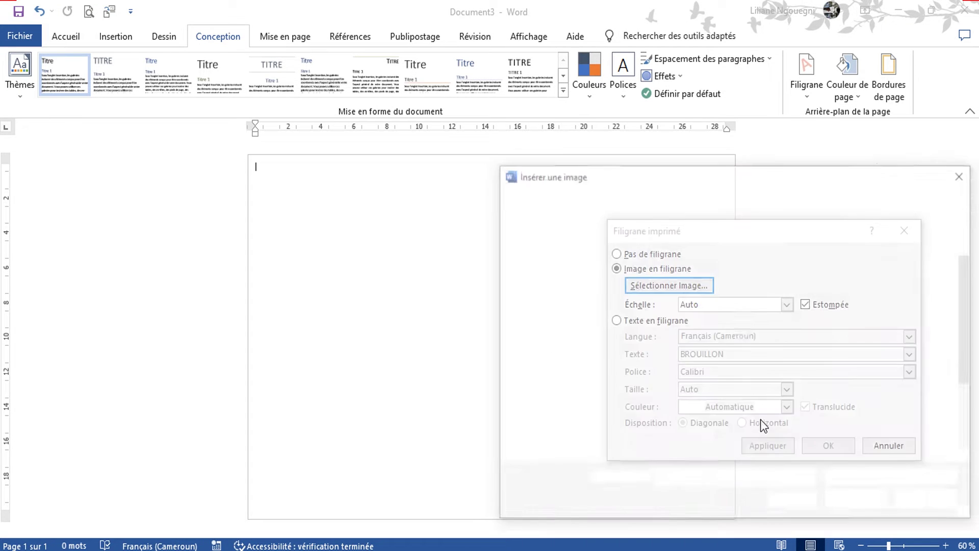
{"action": "left_click", "coordinate": [634, 289]}
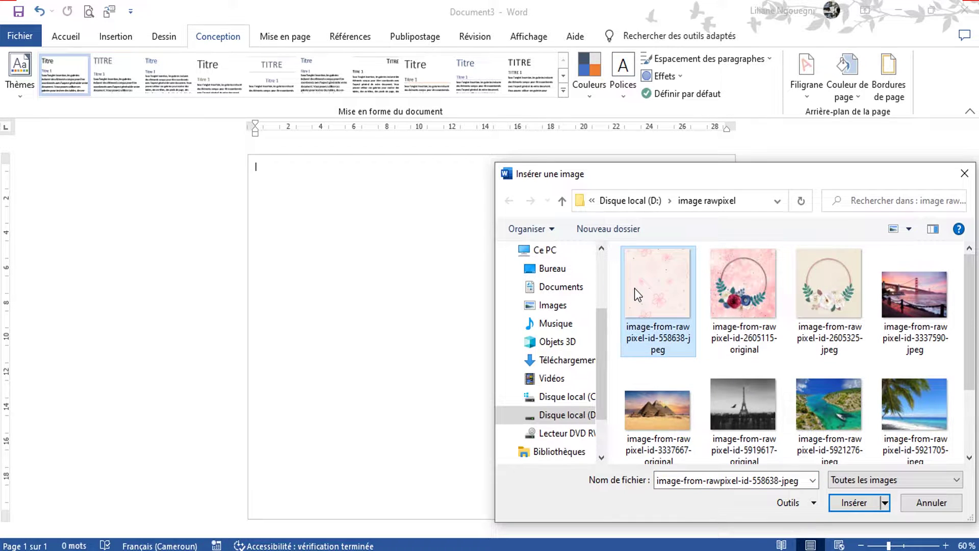
{"action": "left_click", "coordinate": [843, 504]}
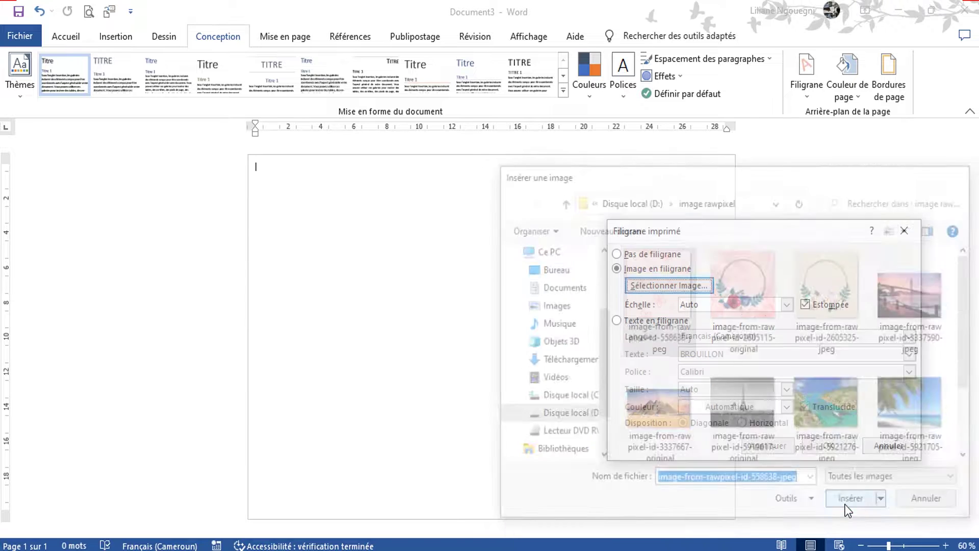
Step: Turn off the watermark's washout effect, set its scale to 100 and apply it to the document
{"action": "left_click", "coordinate": [806, 304]}
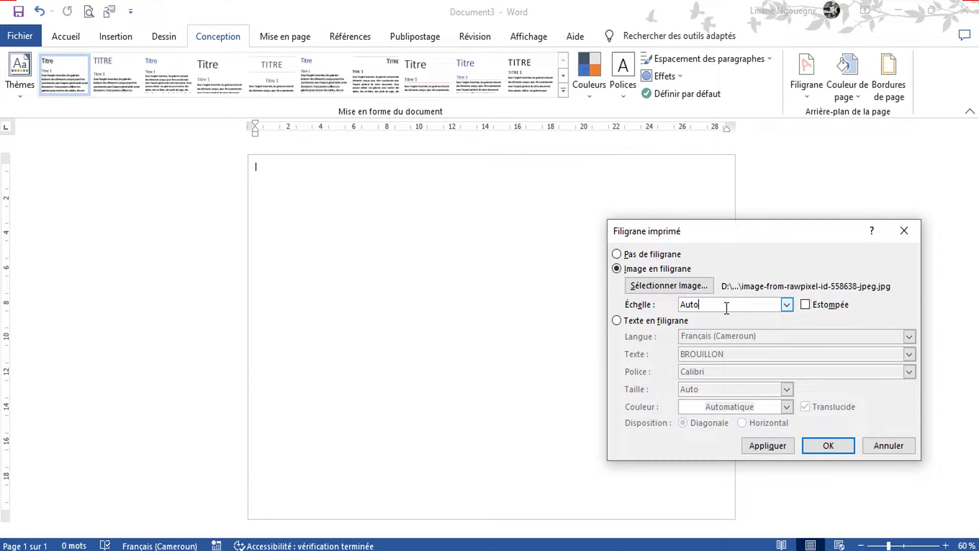
{"action": "left_click_drag", "start_coordinate": [726, 306], "coordinate": [671, 306]}
{"action": "type", "text": "100"}
{"action": "left_click", "coordinate": [812, 443]}
Step: Insert a page break to check the background on a second page, and undo the break
{"action": "left_click", "coordinate": [116, 36]}
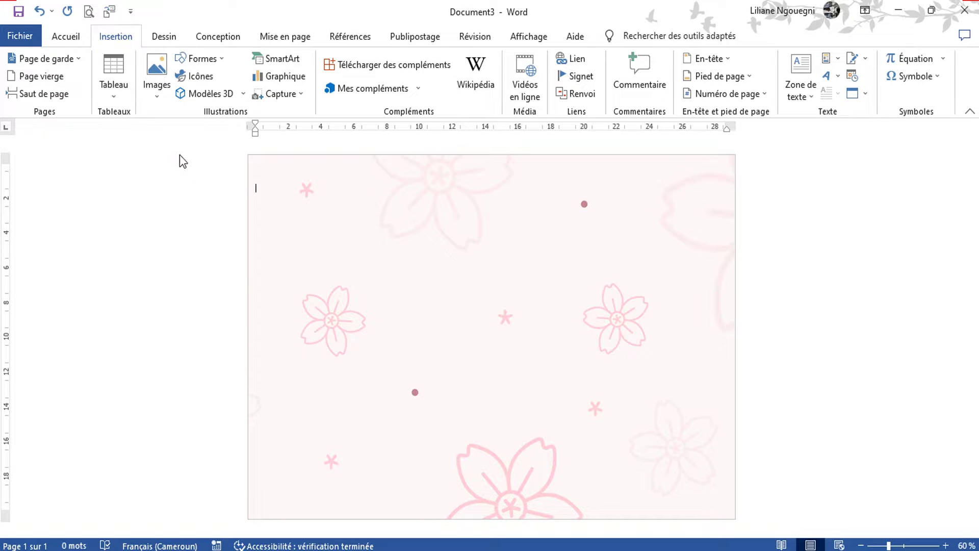
{"action": "left_click", "coordinate": [21, 95]}
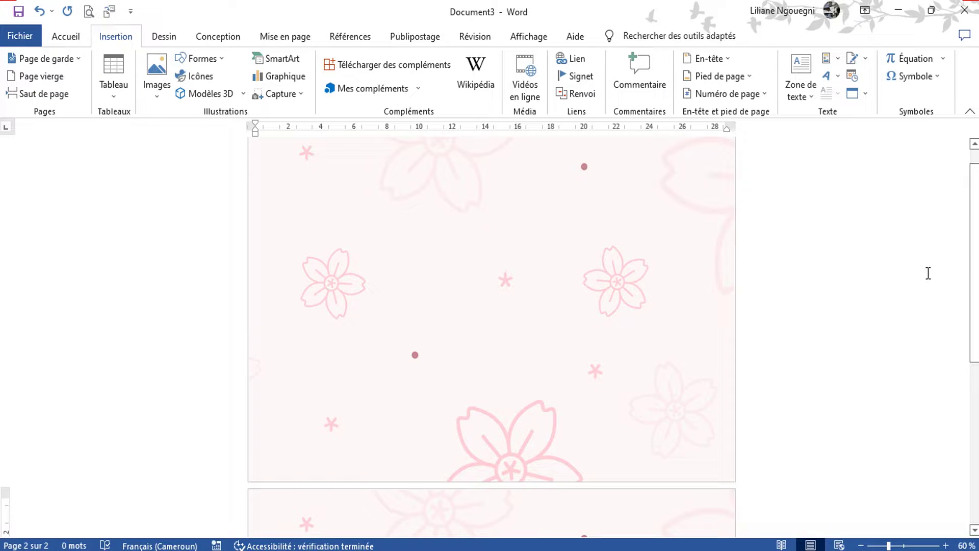
{"action": "left_click_drag", "start_coordinate": [974, 286], "coordinate": [697, 323]}
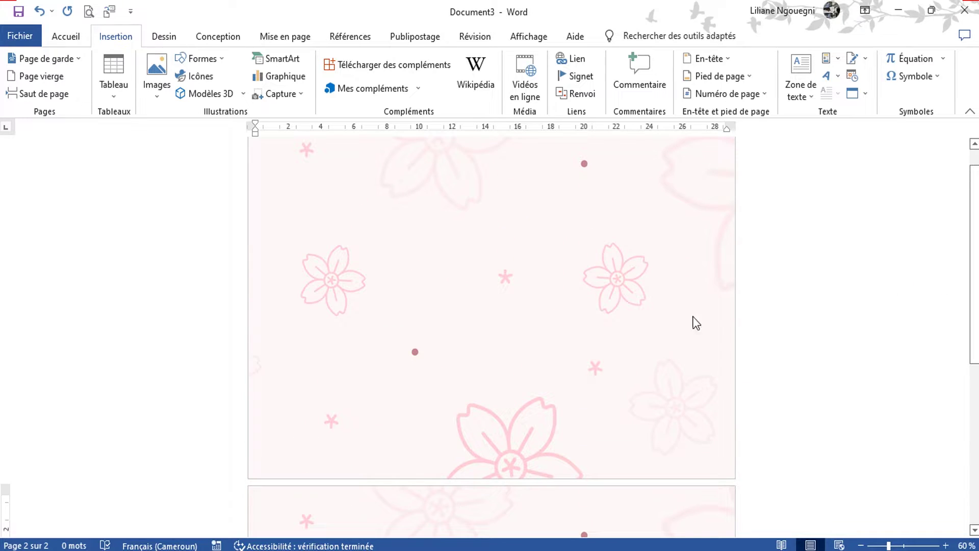
{"action": "left_click", "coordinate": [39, 10]}
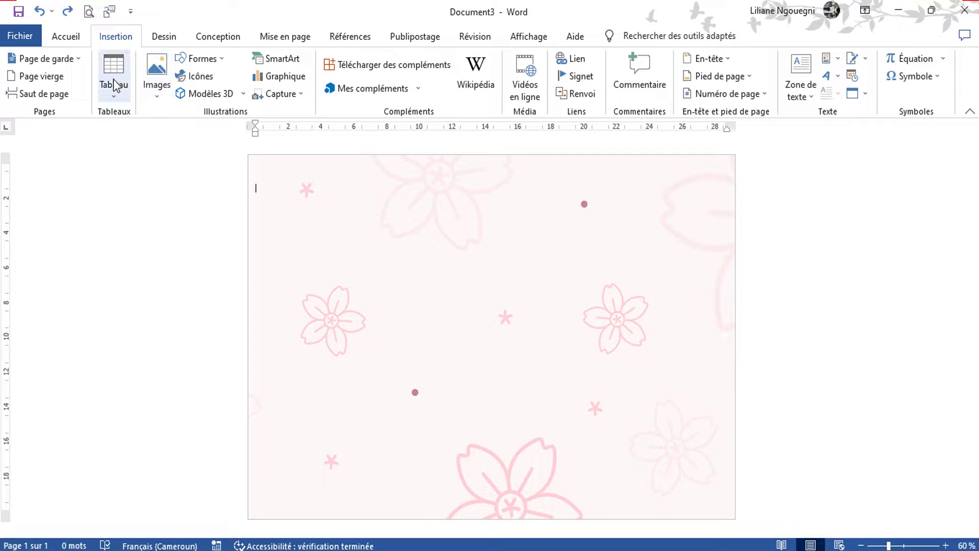
Step: Insert a table with six columns and six rows and set the height of all its rows to 2,5 cm
{"action": "left_click", "coordinate": [114, 96]}
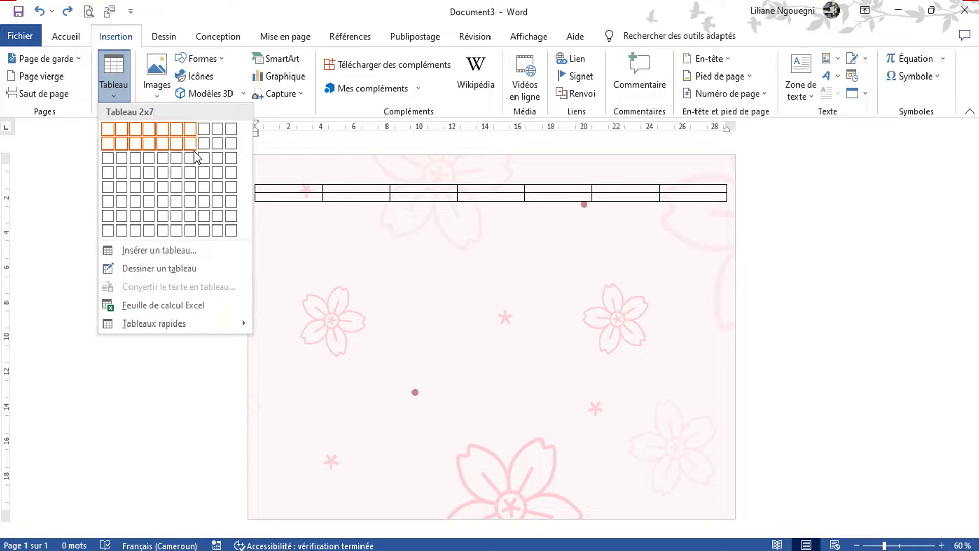
{"action": "left_click", "coordinate": [177, 206]}
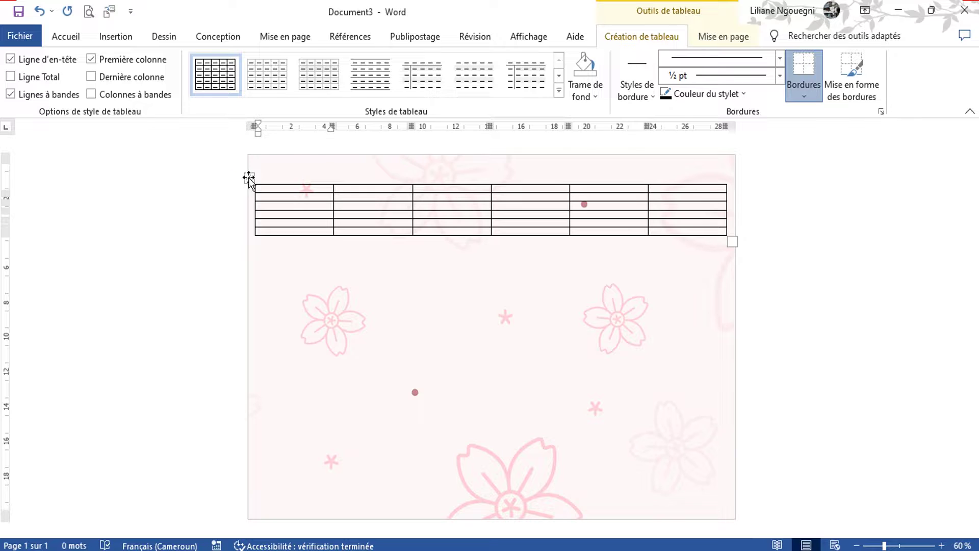
{"action": "left_click", "coordinate": [249, 177]}
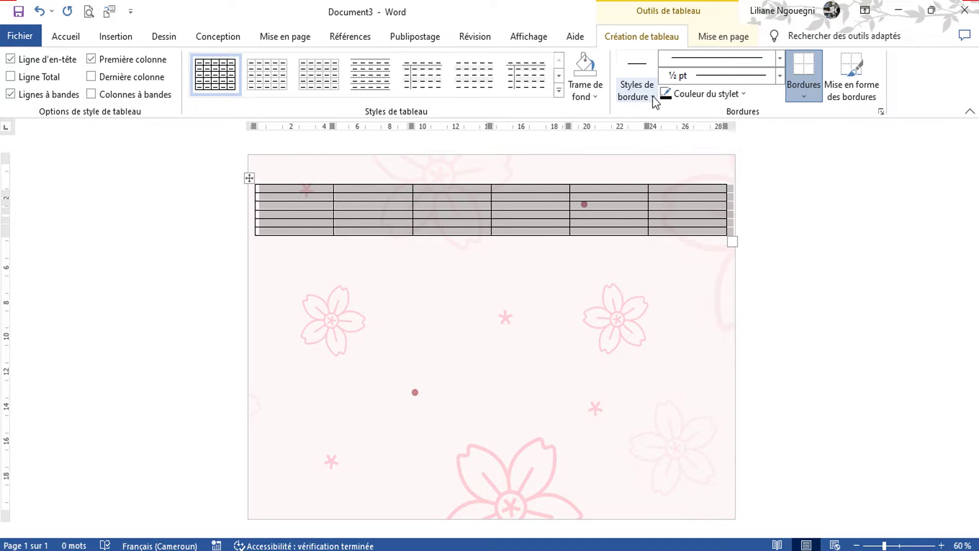
{"action": "left_click", "coordinate": [718, 39]}
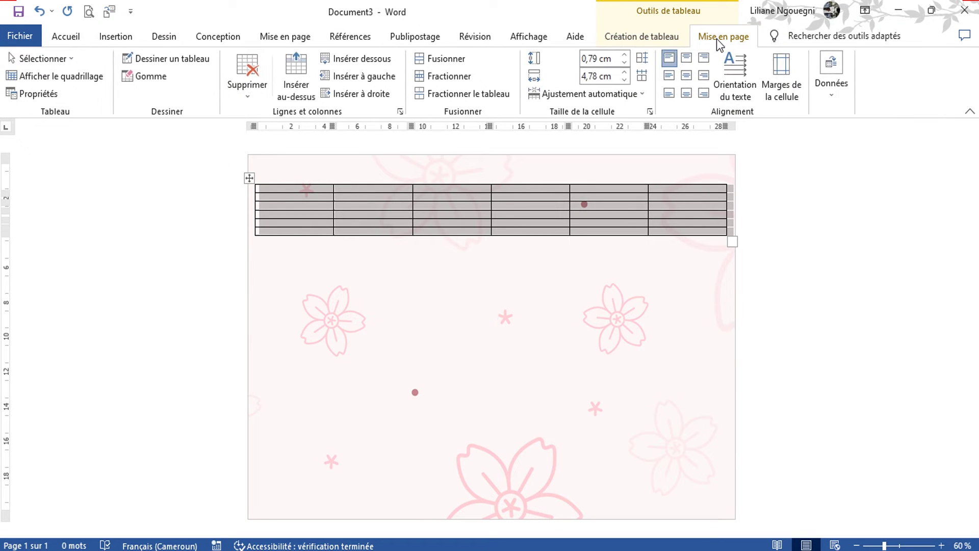
{"action": "left_click", "coordinate": [624, 55]}
{"action": "left_click", "coordinate": [624, 55]}
{"action": "left_click", "coordinate": [624, 55]}
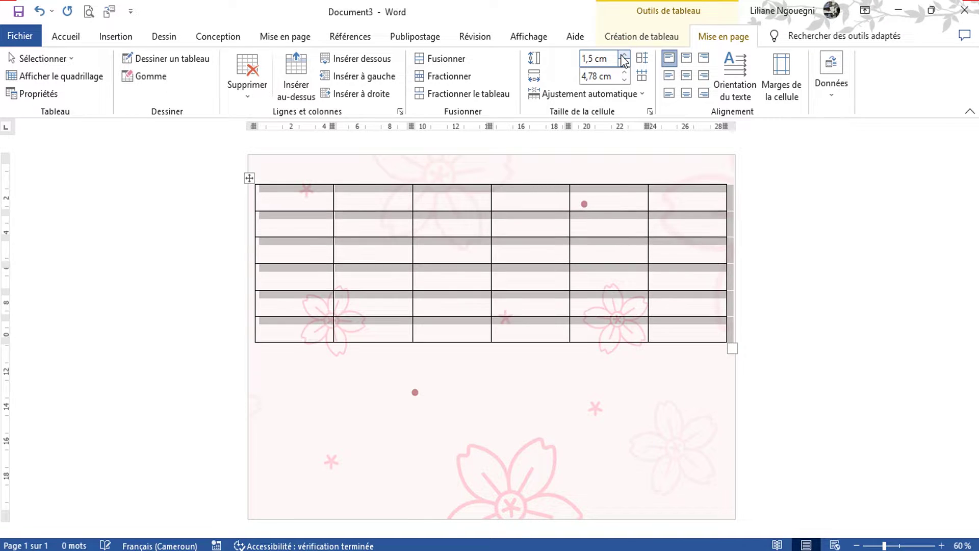
{"action": "left_click", "coordinate": [624, 55]}
{"action": "left_click", "coordinate": [624, 56]}
{"action": "left_click", "coordinate": [624, 56]}
{"action": "left_click", "coordinate": [624, 56]}
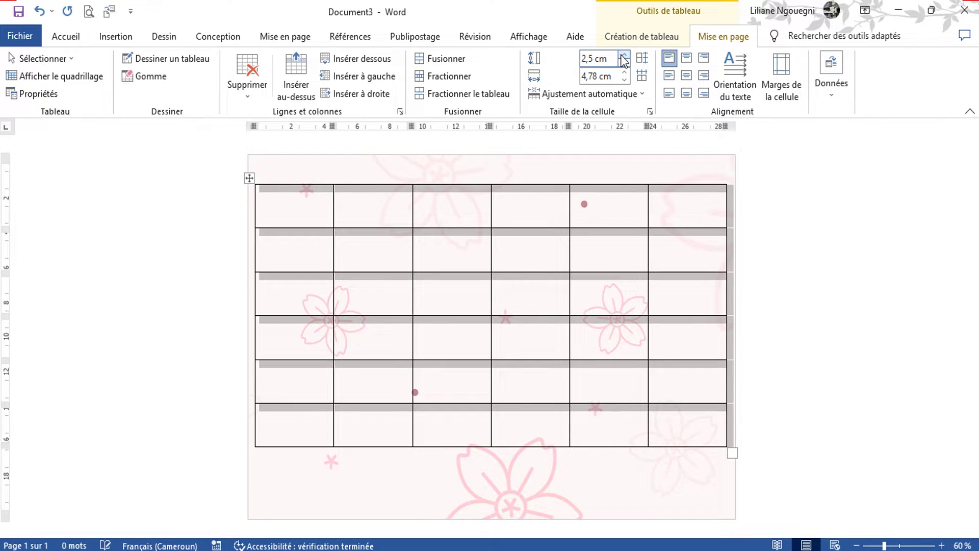
Step: Set the table's column width to 4,2 cm and move the table down and right to centre it on the page
{"action": "left_click", "coordinate": [626, 80]}
{"action": "left_click", "coordinate": [625, 80]}
{"action": "left_click", "coordinate": [626, 81]}
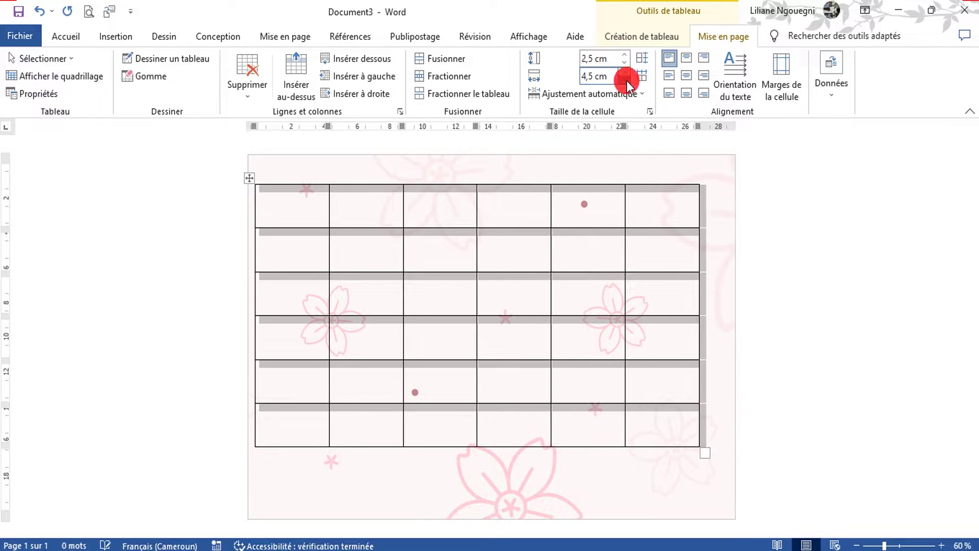
{"action": "left_click", "coordinate": [626, 80]}
{"action": "left_click", "coordinate": [625, 80]}
{"action": "left_click", "coordinate": [626, 80]}
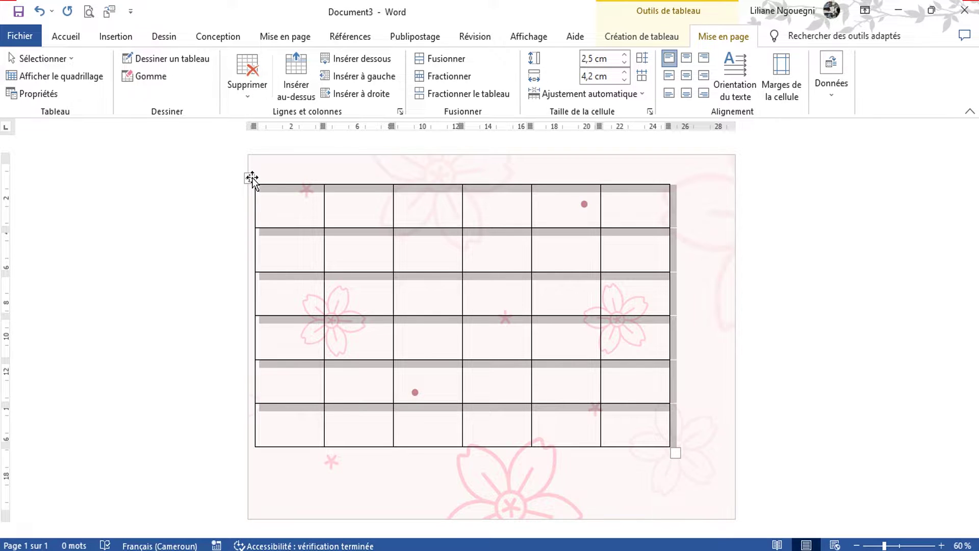
{"action": "left_click_drag", "start_coordinate": [252, 178], "coordinate": [280, 219]}
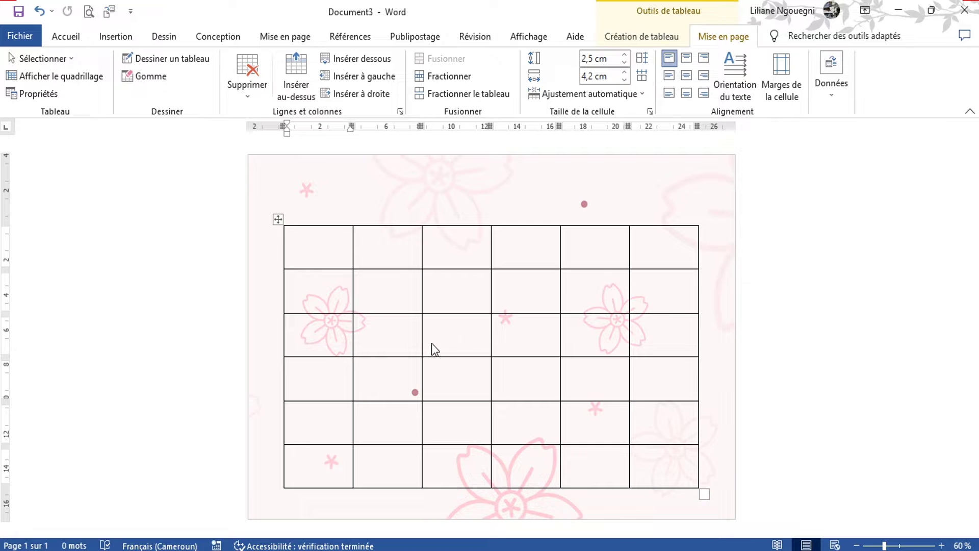
Step: Set up the border painter with an orange dash-dot line 1 pt thick
{"action": "left_click", "coordinate": [642, 37]}
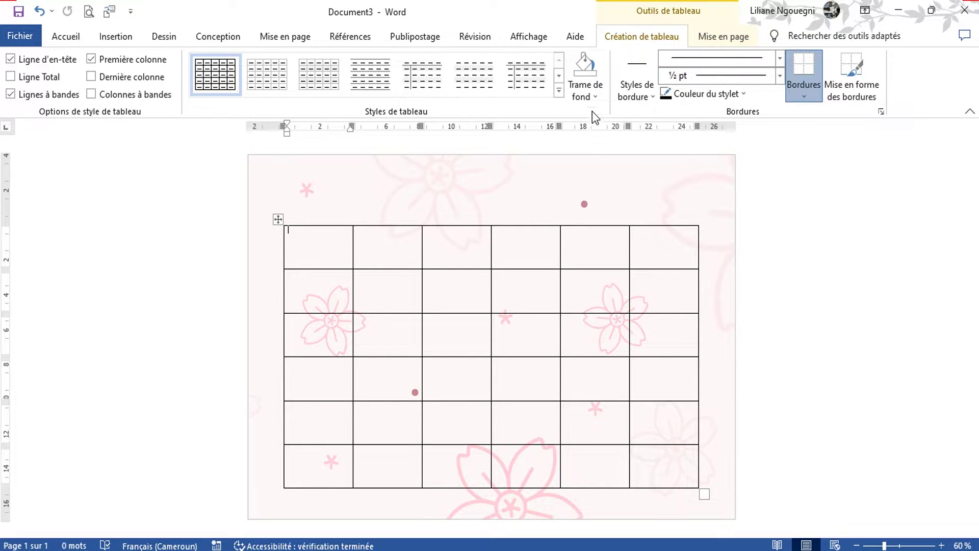
{"action": "left_click", "coordinate": [650, 96]}
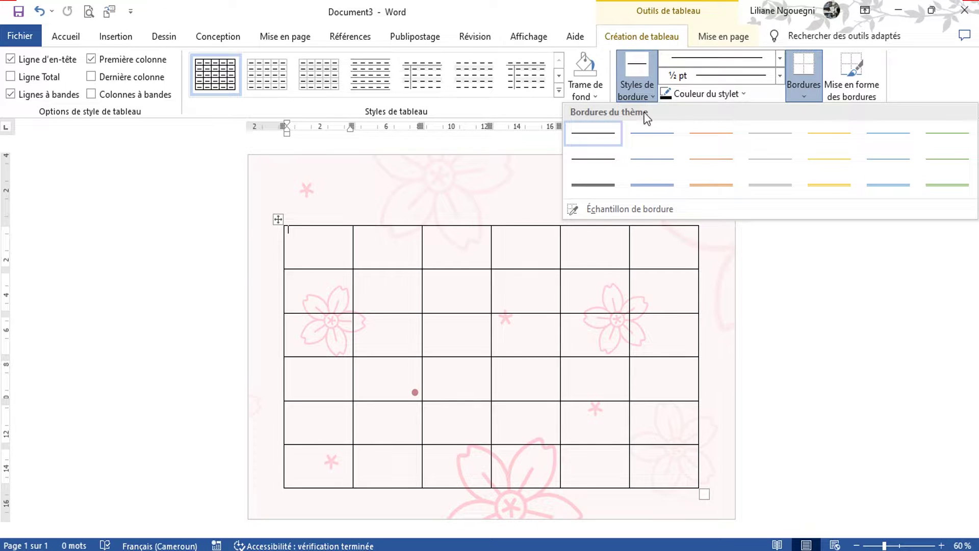
{"action": "left_click", "coordinate": [718, 184]}
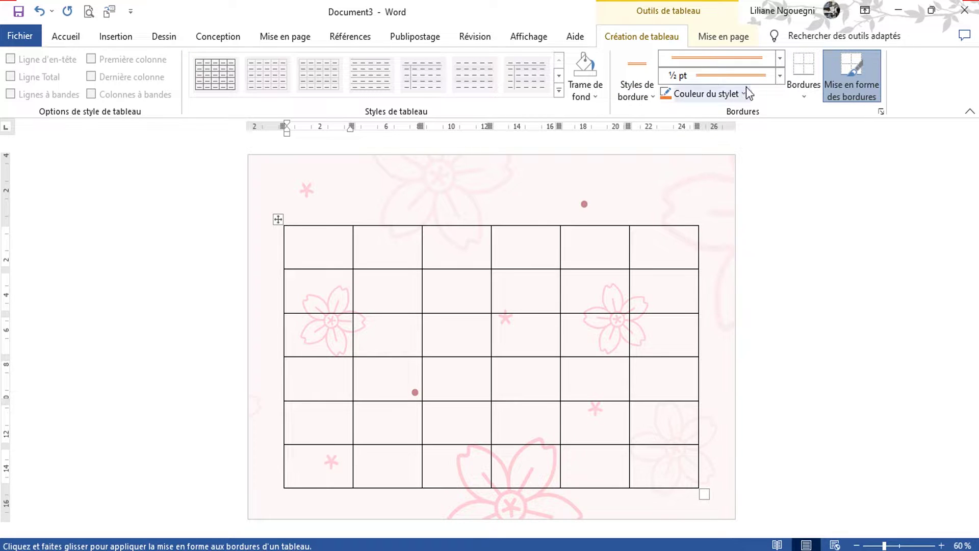
{"action": "left_click", "coordinate": [780, 59]}
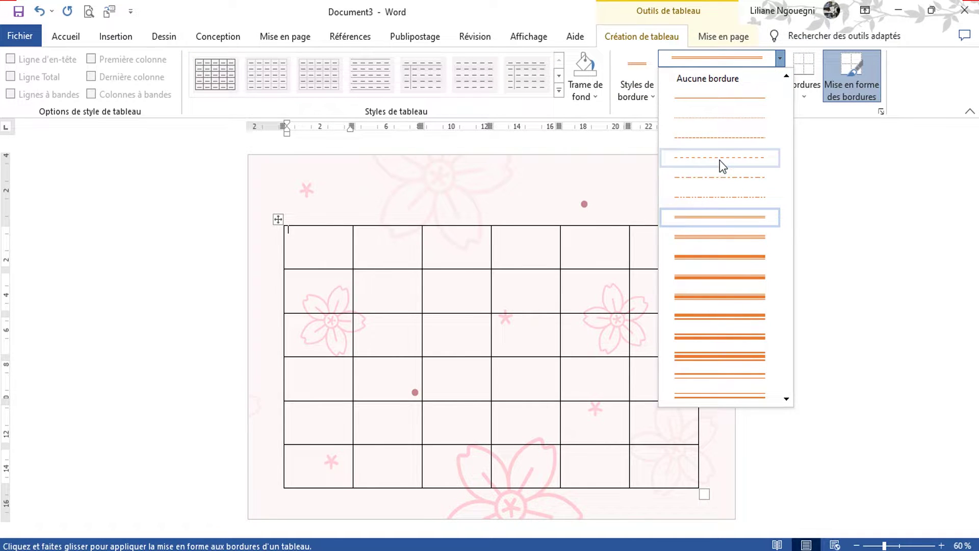
{"action": "left_click", "coordinate": [722, 178]}
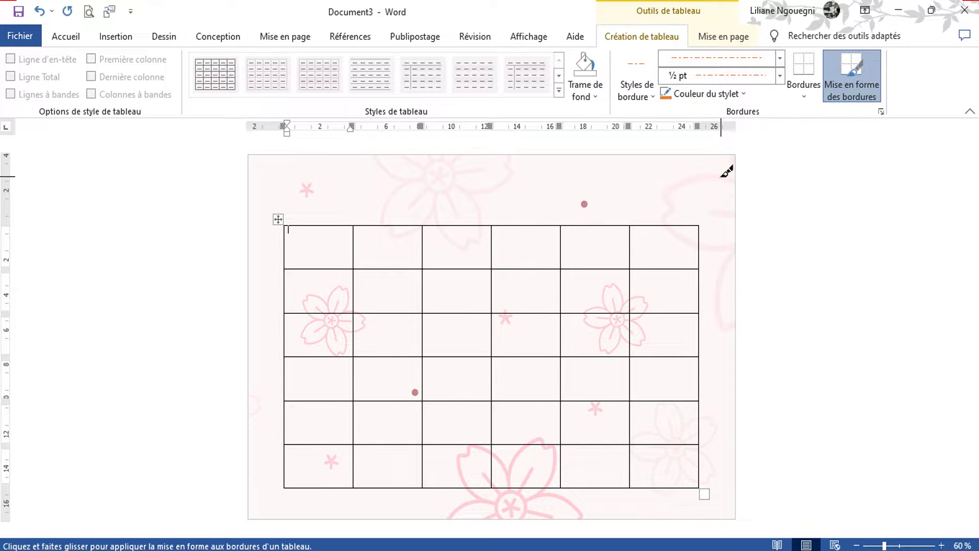
{"action": "left_click", "coordinate": [780, 76]}
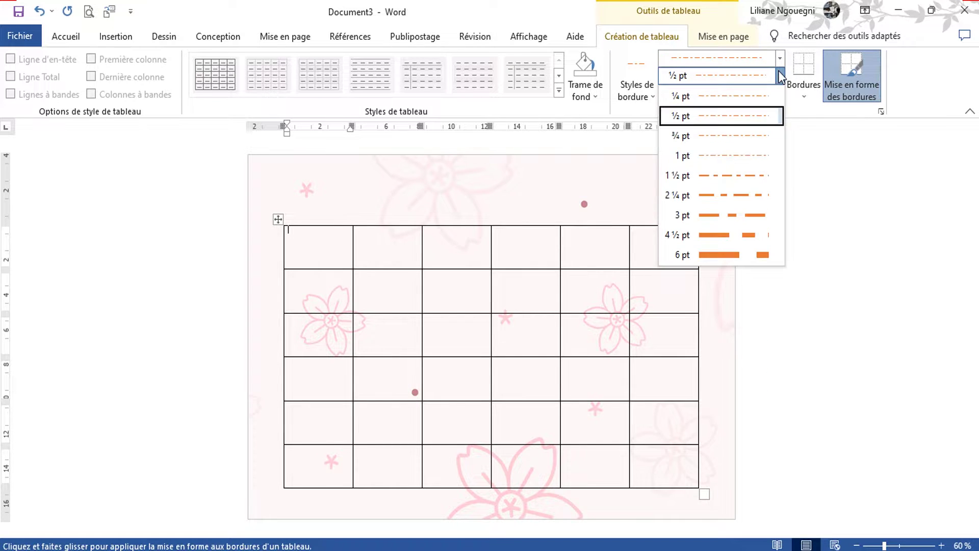
{"action": "left_click", "coordinate": [708, 156]}
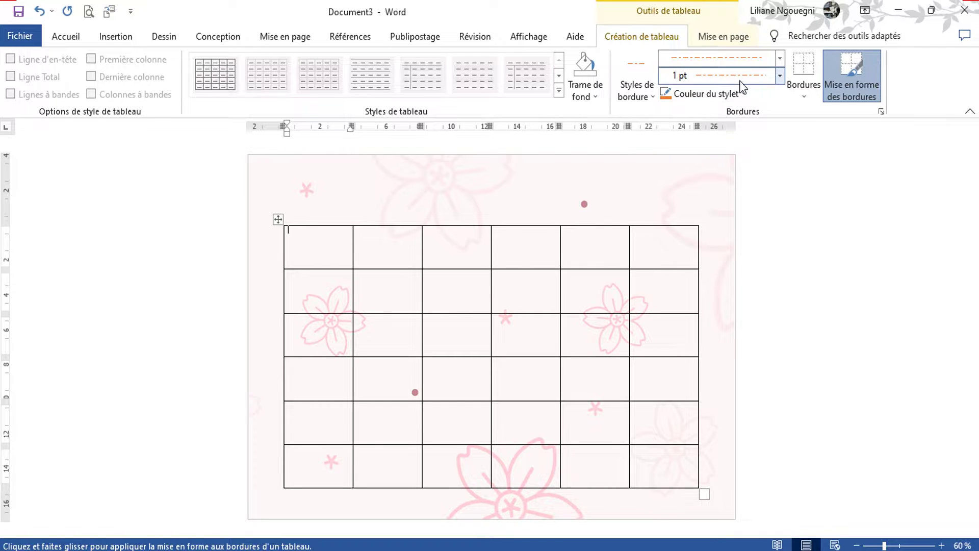
{"action": "left_click", "coordinate": [744, 94]}
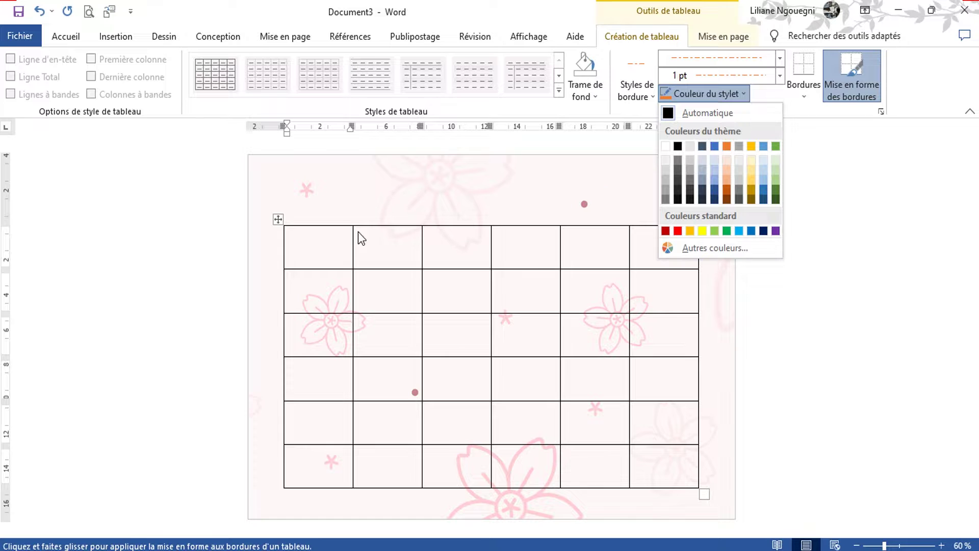
{"action": "left_click", "coordinate": [312, 228]}
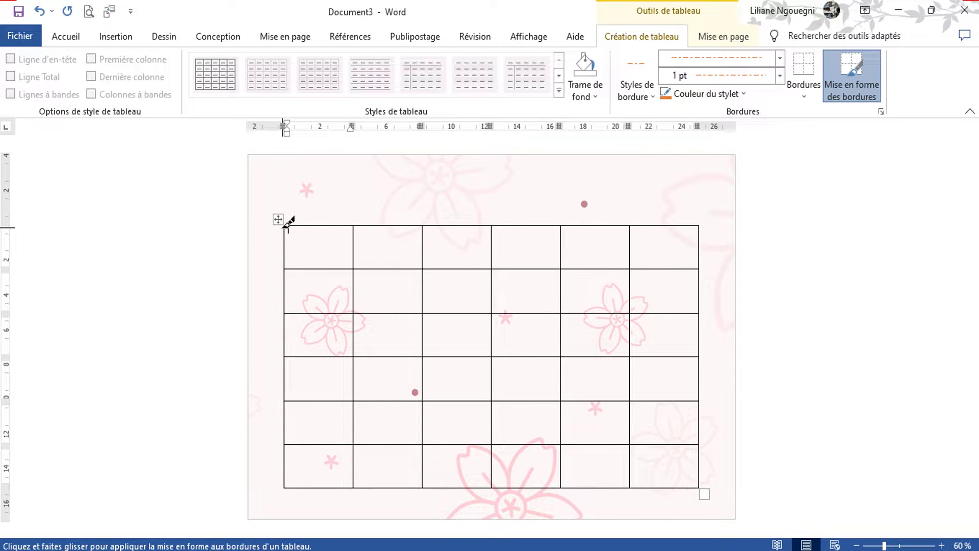
Step: Paint the orange dash-dot border along the table's top edge and the next four horizontal lines
{"action": "mouse_move", "coordinate": [288, 223]}
{"action": "left_mouse_down"}
{"action": "mouse_move", "coordinate": [378, 234]}
{"action": "mouse_move", "coordinate": [566, 213]}
{"action": "left_mouse_up"}
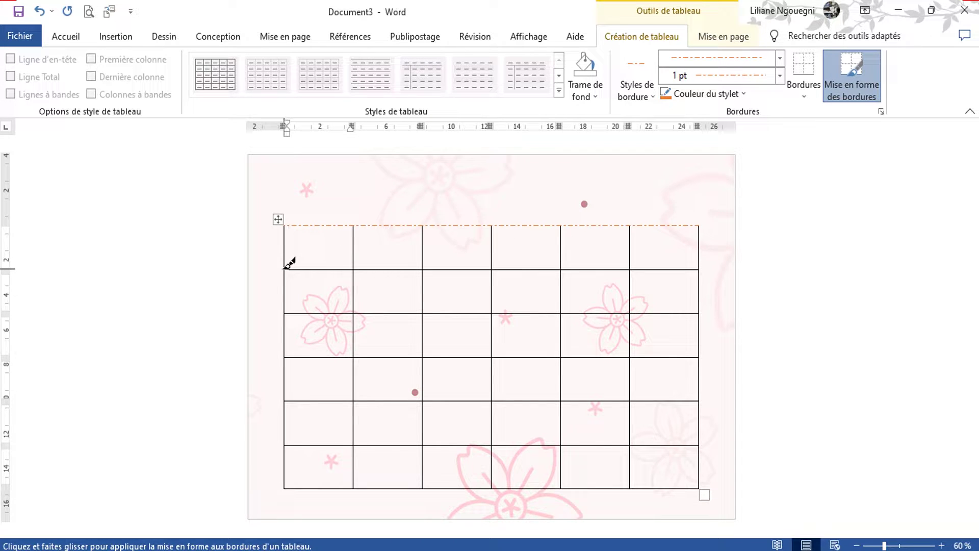
{"action": "mouse_move", "coordinate": [305, 271]}
{"action": "left_mouse_down"}
{"action": "mouse_move", "coordinate": [408, 258]}
{"action": "mouse_move", "coordinate": [563, 280]}
{"action": "mouse_move", "coordinate": [678, 257]}
{"action": "mouse_move", "coordinate": [684, 264]}
{"action": "left_mouse_up"}
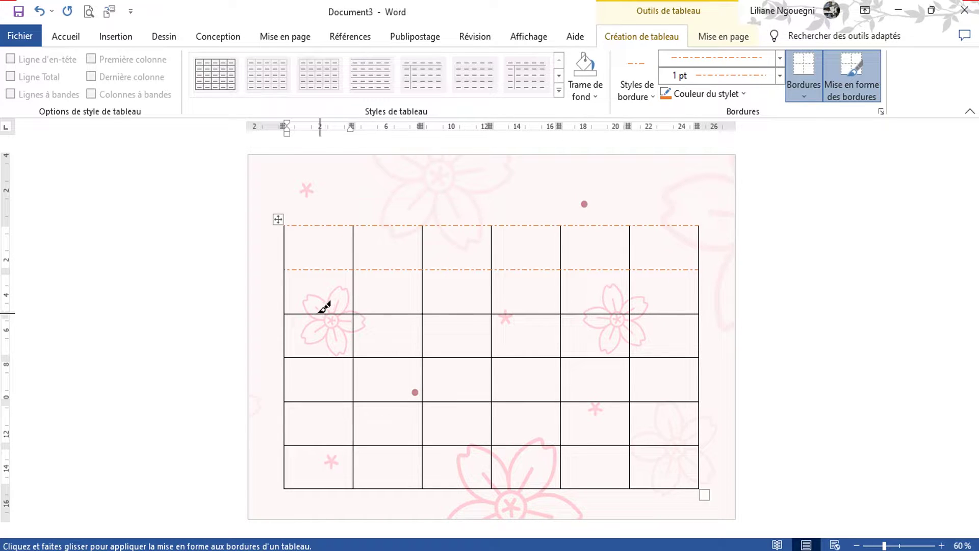
{"action": "mouse_move", "coordinate": [287, 309]}
{"action": "left_mouse_down"}
{"action": "mouse_move", "coordinate": [566, 306]}
{"action": "mouse_move", "coordinate": [690, 285]}
{"action": "mouse_move", "coordinate": [700, 306]}
{"action": "left_mouse_up"}
{"action": "mouse_move", "coordinate": [286, 351]}
{"action": "left_mouse_down"}
{"action": "mouse_move", "coordinate": [419, 328]}
{"action": "mouse_move", "coordinate": [546, 338]}
{"action": "mouse_move", "coordinate": [690, 322]}
{"action": "mouse_move", "coordinate": [703, 349]}
{"action": "left_mouse_up"}
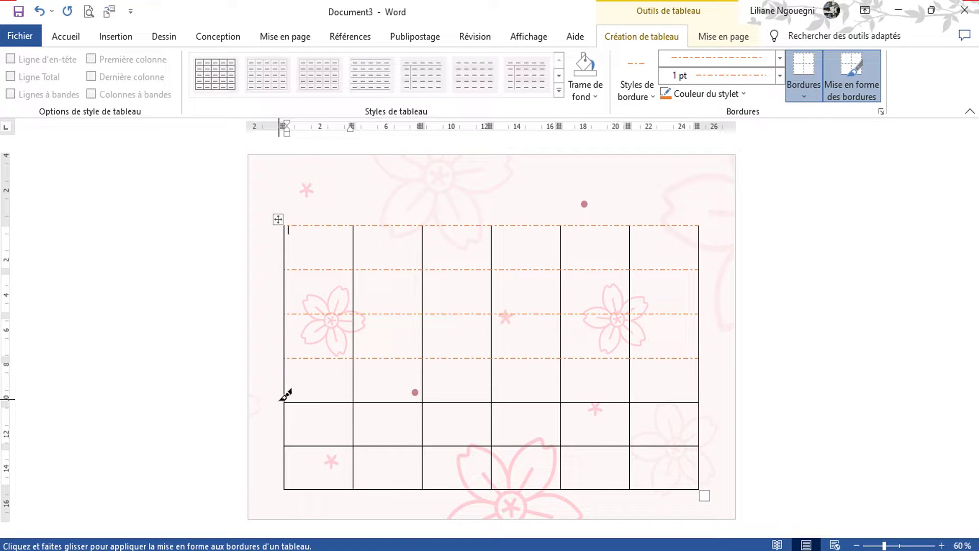
{"action": "mouse_move", "coordinate": [286, 404]}
{"action": "left_mouse_down"}
{"action": "mouse_move", "coordinate": [605, 391]}
{"action": "mouse_move", "coordinate": [686, 401]}
{"action": "left_mouse_up"}
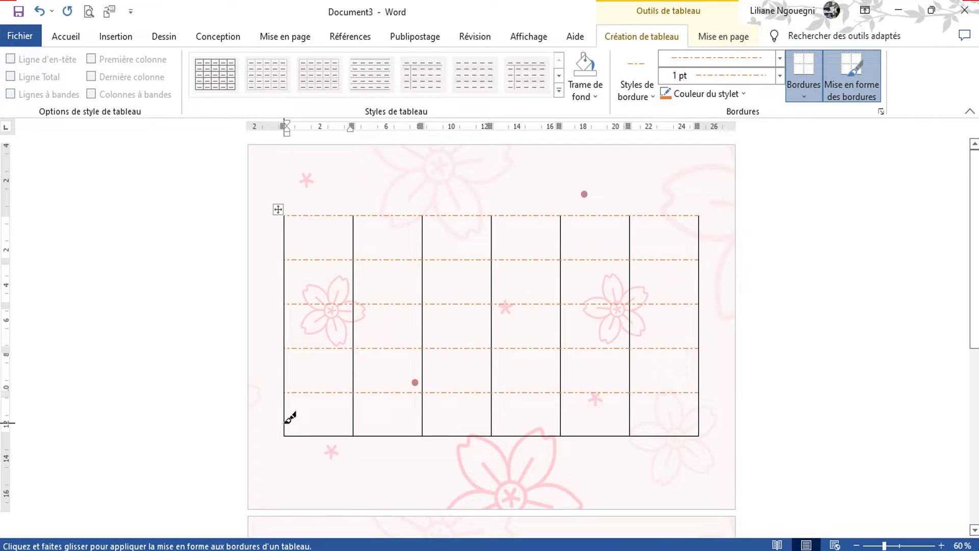
Step: Paint the orange dash-dot border along the table's left edge and the next two vertical lines over the first five rows
{"action": "left_click_drag", "start_coordinate": [284, 421], "coordinate": [286, 225]}
{"action": "mouse_move", "coordinate": [354, 423]}
{"action": "left_mouse_down"}
{"action": "mouse_move", "coordinate": [367, 185]}
{"action": "mouse_move", "coordinate": [370, 194]}
{"action": "left_mouse_up"}
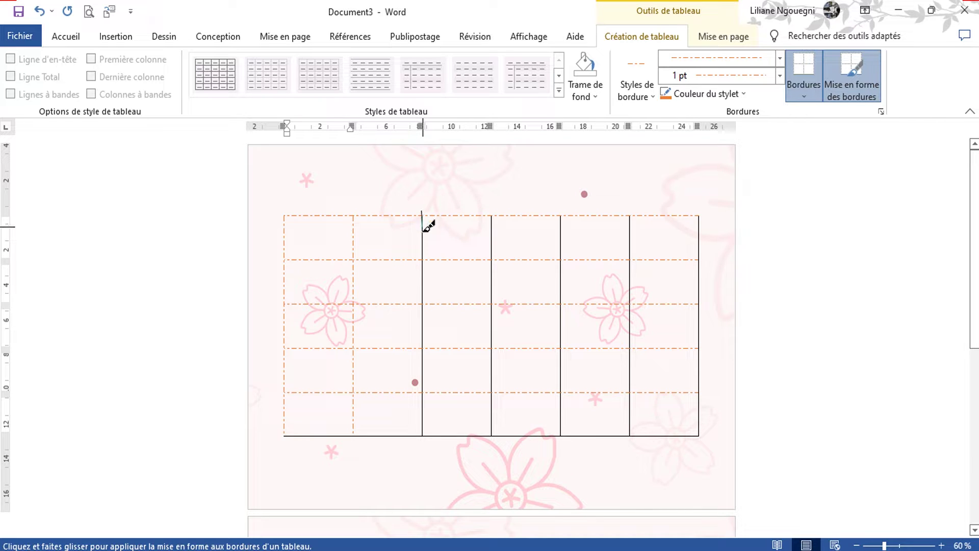
{"action": "left_click_drag", "start_coordinate": [423, 263], "coordinate": [424, 236]}
{"action": "left_click", "coordinate": [423, 360]}
{"action": "left_click", "coordinate": [423, 416]}
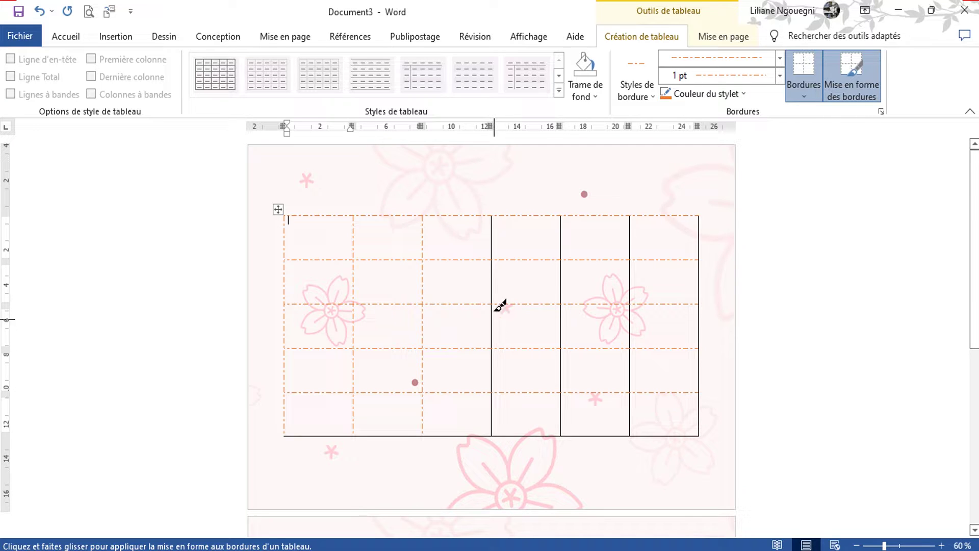
Step: Paint the orange dash-dot border along the fourth and fifth vertical lines over the first five rows
{"action": "left_click", "coordinate": [493, 239]}
{"action": "left_click", "coordinate": [494, 310]}
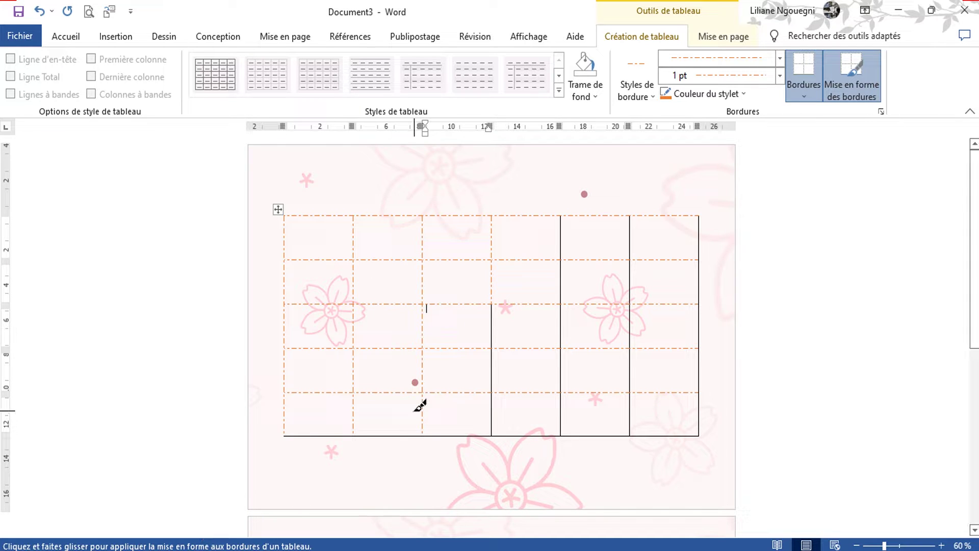
{"action": "left_click", "coordinate": [492, 364]}
{"action": "left_click", "coordinate": [492, 411]}
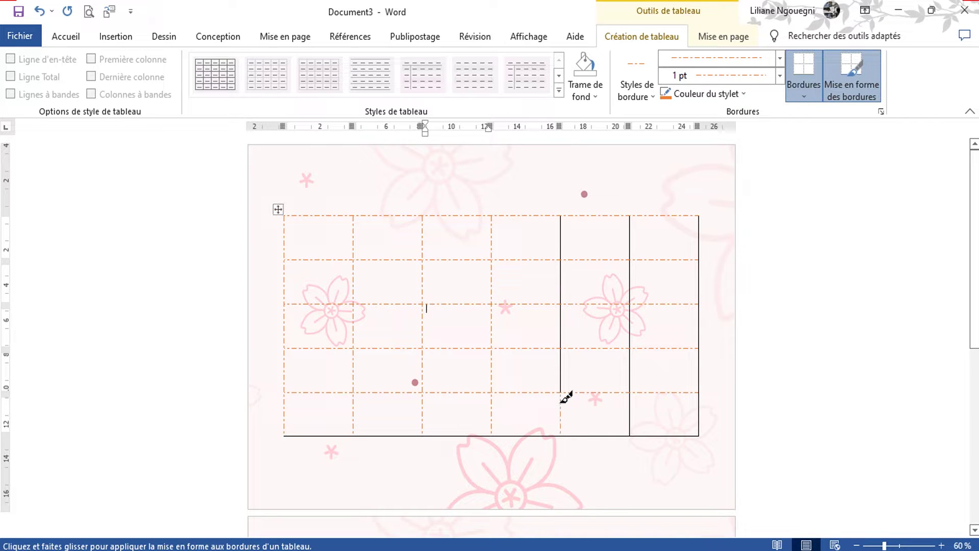
{"action": "left_click", "coordinate": [562, 370]}
{"action": "left_click", "coordinate": [561, 321]}
{"action": "left_click", "coordinate": [561, 282]}
{"action": "left_click", "coordinate": [561, 232]}
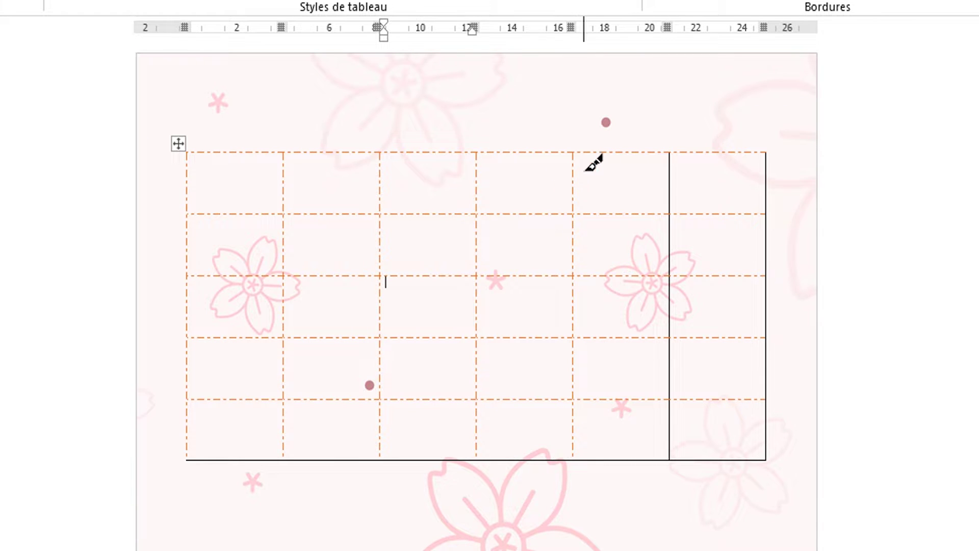
Step: Paint the orange dash-dot border along the last inner vertical line and the table's right edge over the first five rows
{"action": "left_click", "coordinate": [671, 190]}
{"action": "left_click", "coordinate": [671, 263]}
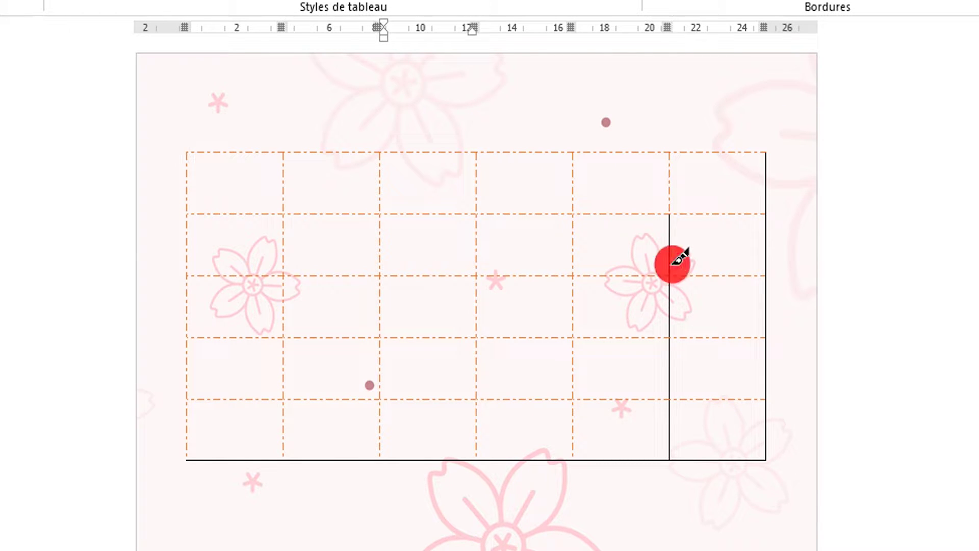
{"action": "left_click", "coordinate": [670, 306]}
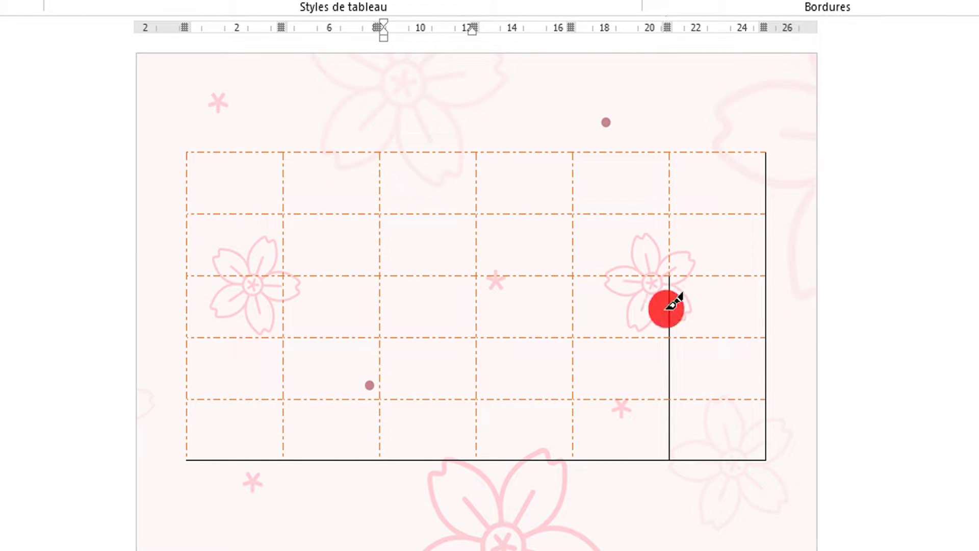
{"action": "left_click", "coordinate": [669, 367]}
{"action": "left_click", "coordinate": [669, 434]}
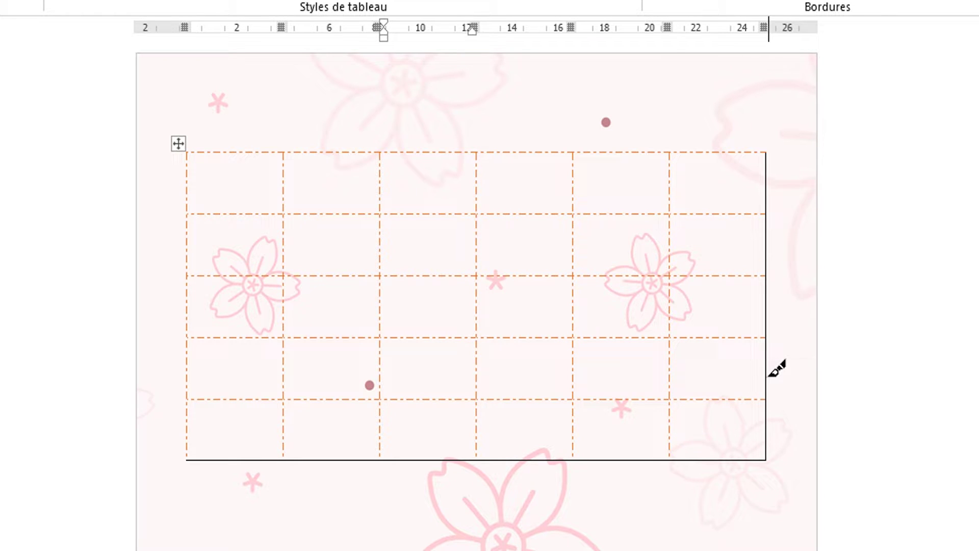
{"action": "left_click", "coordinate": [767, 368]}
{"action": "left_click", "coordinate": [766, 306]}
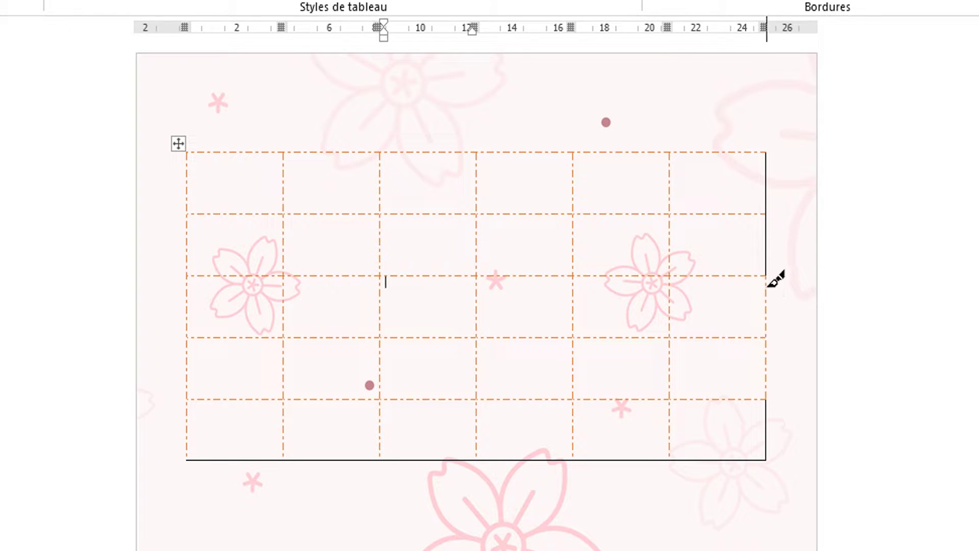
{"action": "left_click", "coordinate": [767, 249]}
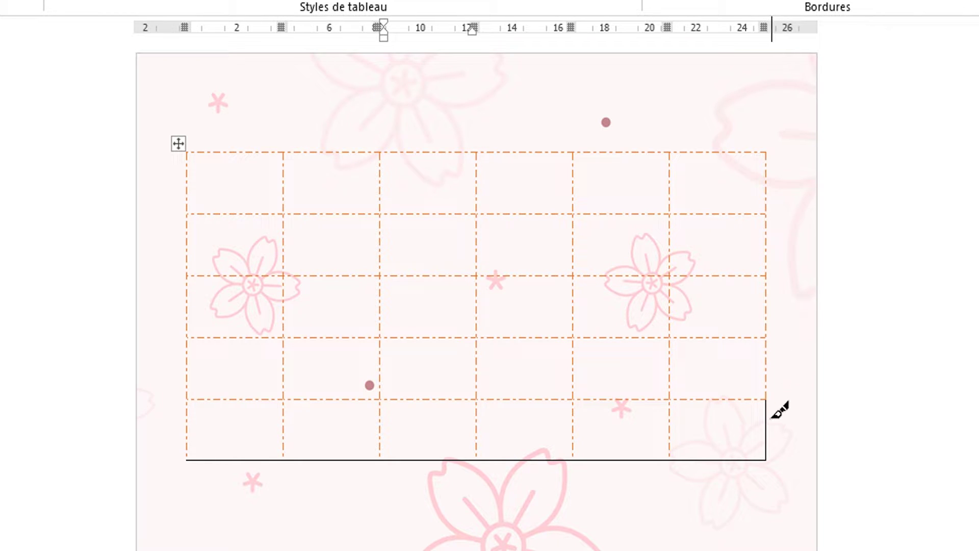
{"action": "left_click", "coordinate": [767, 437]}
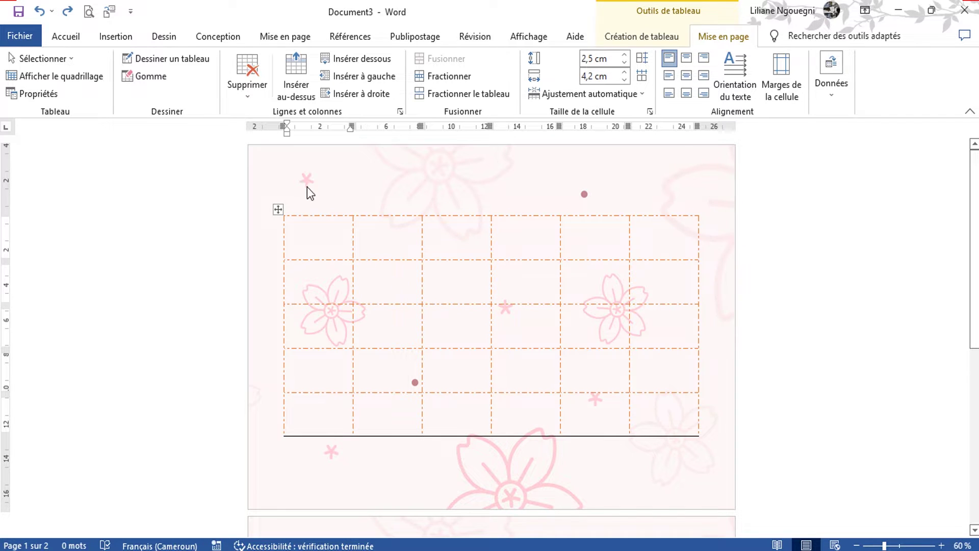
Step: Move the table up so all six rows fit on one page, and paint the last row's horizontal borders orange dash-dot
{"action": "left_click_drag", "start_coordinate": [278, 213], "coordinate": [278, 185]}
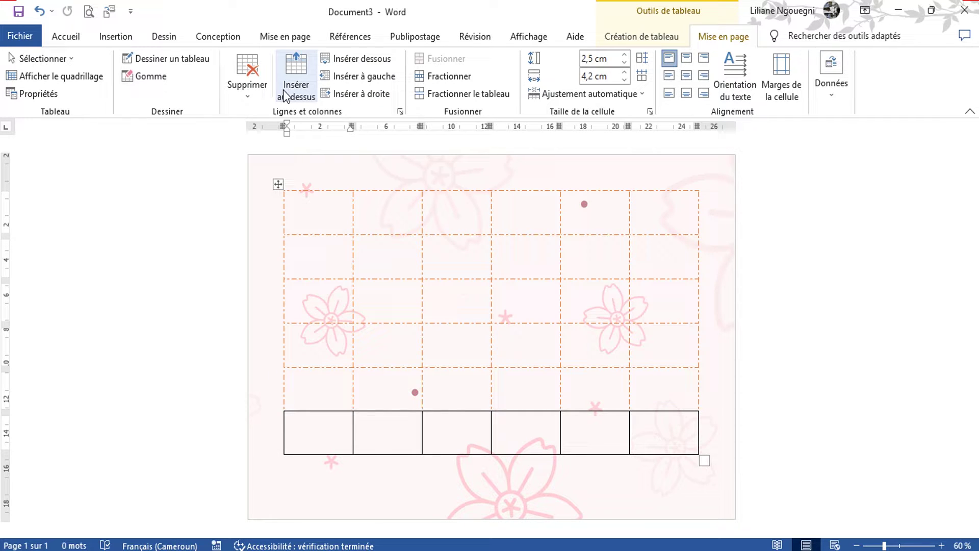
{"action": "mouse_move", "coordinate": [418, 186]}
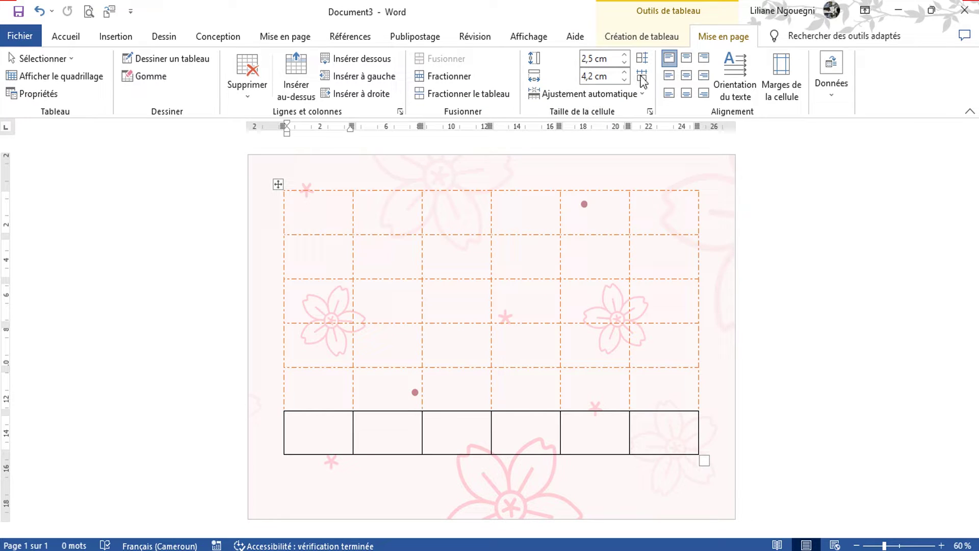
{"action": "left_click", "coordinate": [645, 38]}
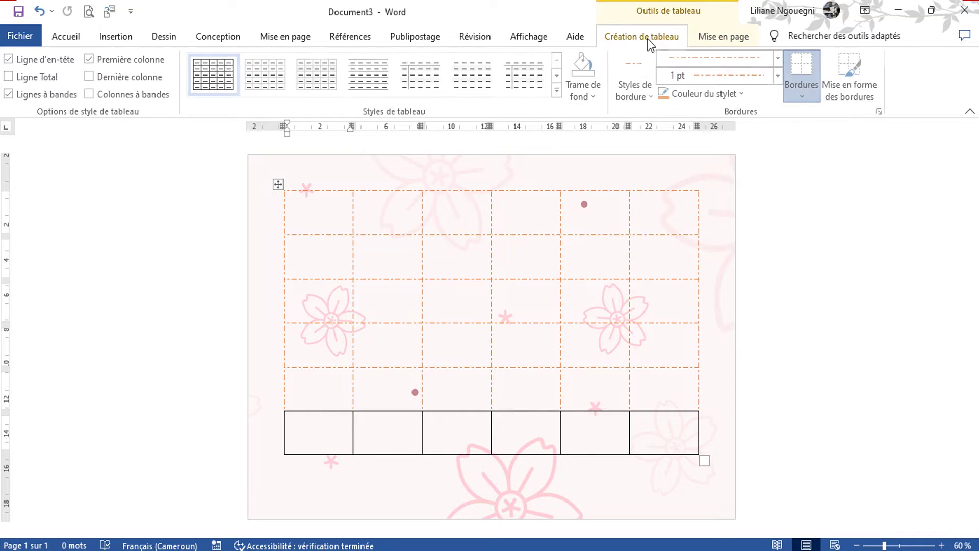
{"action": "left_click", "coordinate": [666, 96]}
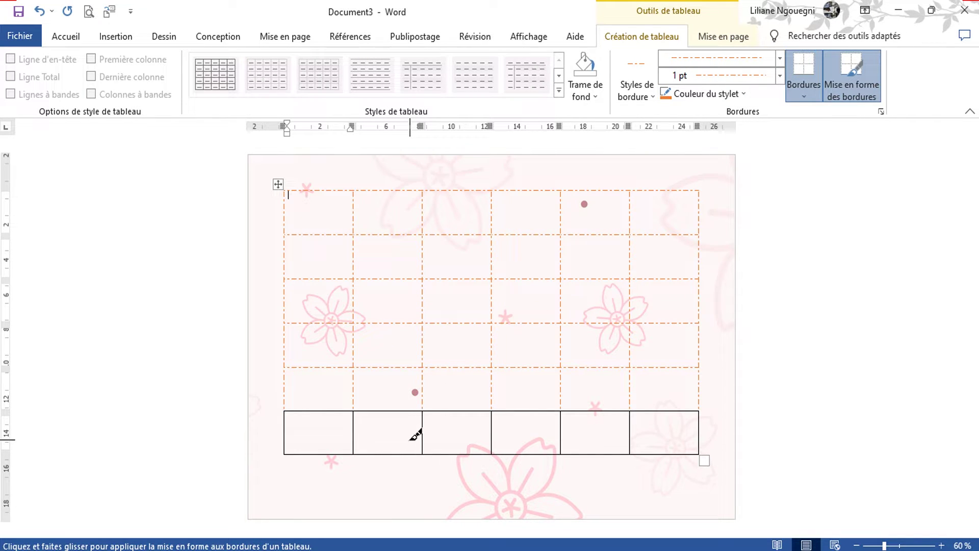
{"action": "left_click", "coordinate": [356, 412]}
{"action": "left_click_drag", "start_coordinate": [284, 412], "coordinate": [644, 413]}
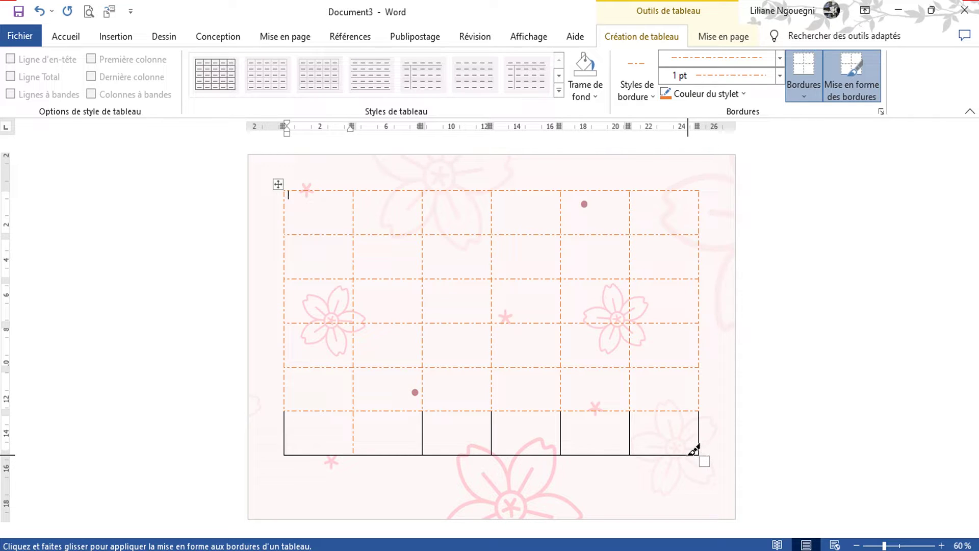
{"action": "mouse_move", "coordinate": [696, 458]}
{"action": "left_mouse_down"}
{"action": "mouse_move", "coordinate": [543, 440]}
{"action": "mouse_move", "coordinate": [368, 454]}
{"action": "mouse_move", "coordinate": [317, 439]}
{"action": "left_mouse_up"}
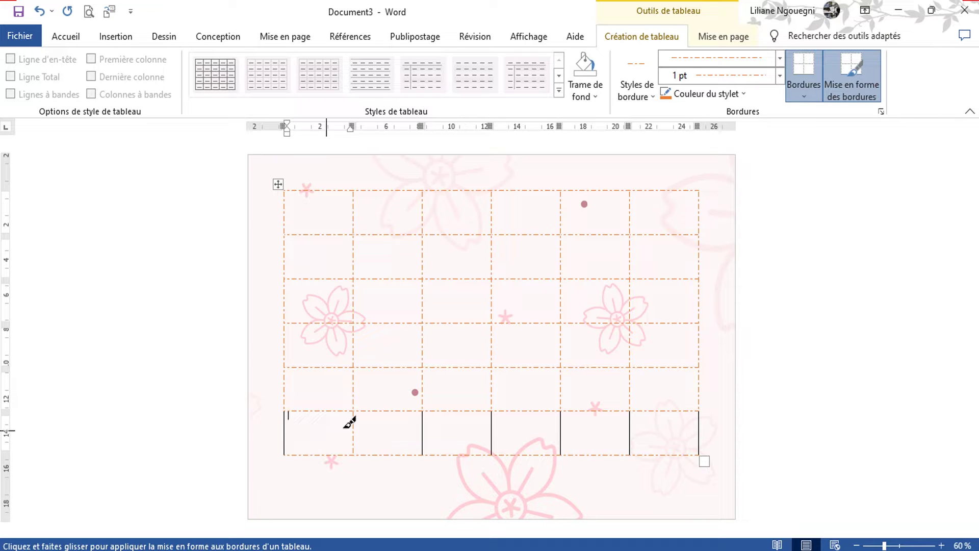
Step: Paint the remaining black vertical borders of the last row orange dash-dot and leave the border painter
{"action": "left_click", "coordinate": [285, 431]}
{"action": "left_click", "coordinate": [492, 431]}
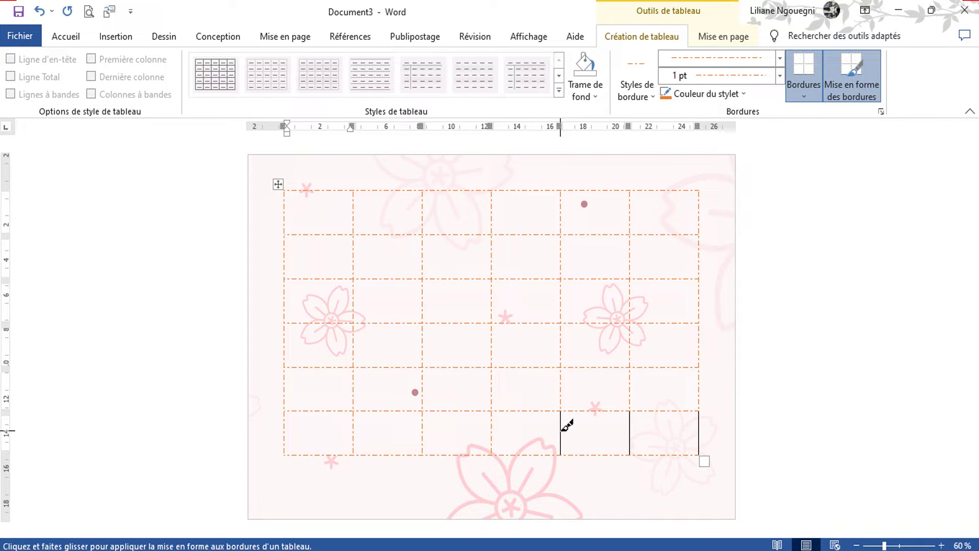
{"action": "left_click", "coordinate": [631, 431]}
{"action": "left_click", "coordinate": [699, 430]}
{"action": "key", "text": "Escape"}
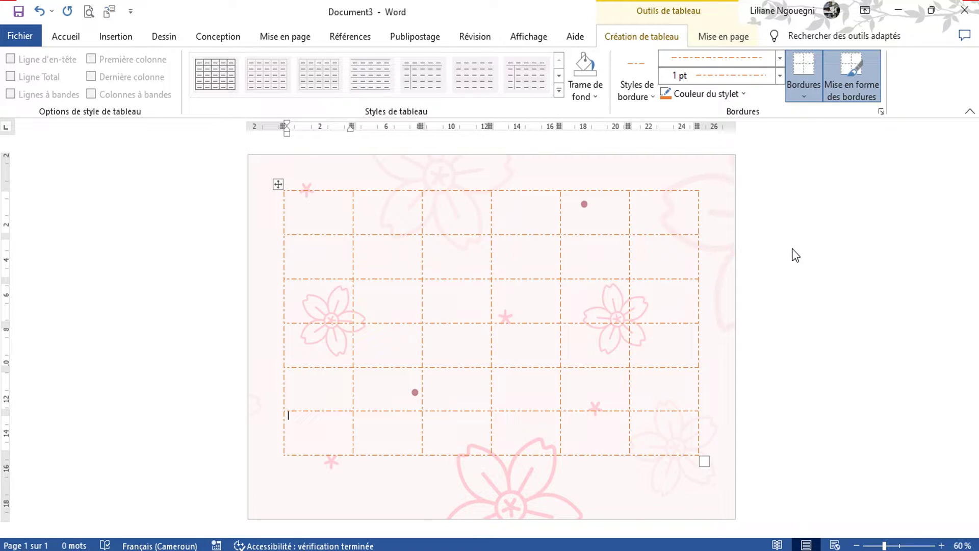
Step: Select the whole table and centre its cell contents both horizontally and vertically
{"action": "left_click", "coordinate": [277, 185]}
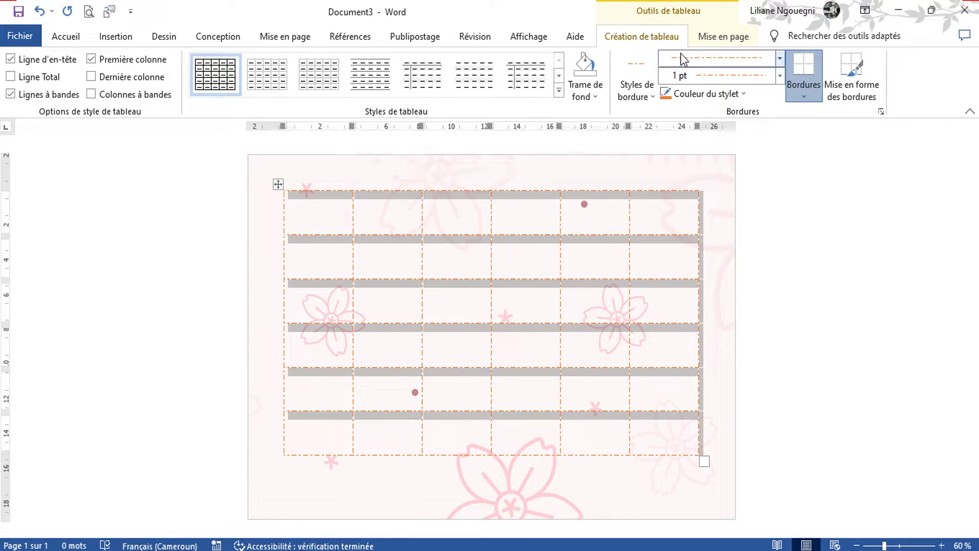
{"action": "left_click", "coordinate": [736, 33]}
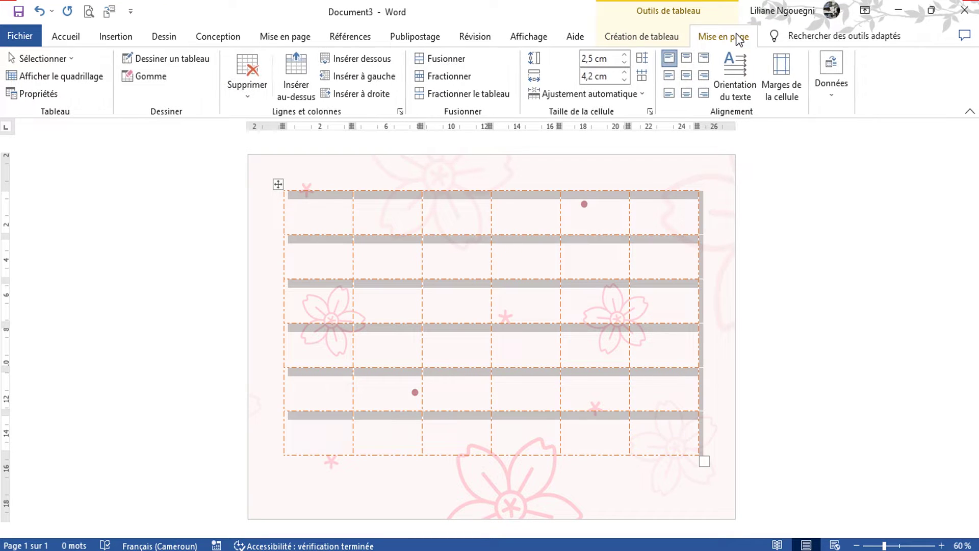
{"action": "left_click", "coordinate": [686, 77]}
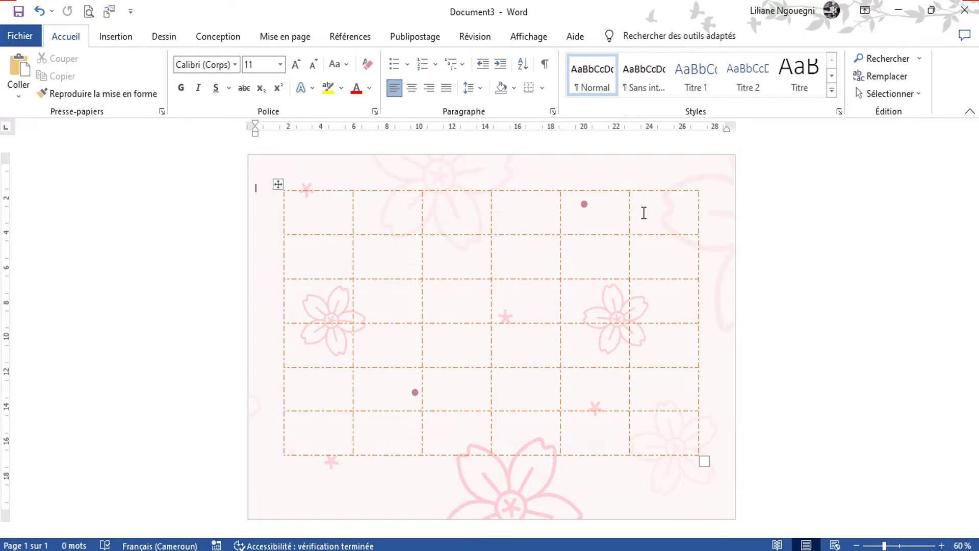
Step: Set the height of the table's first row to 1,6 cm
{"action": "left_click_drag", "start_coordinate": [642, 212], "coordinate": [338, 207]}
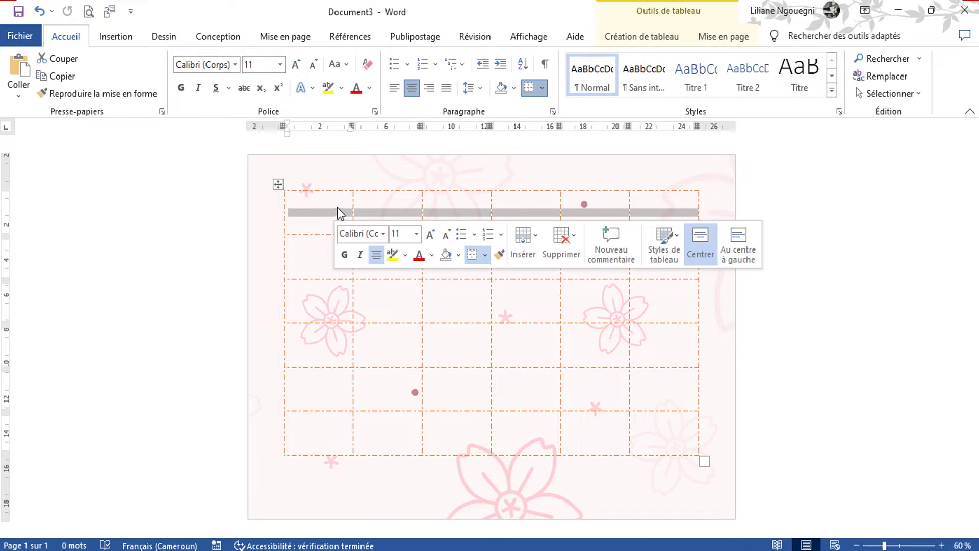
{"action": "left_click", "coordinate": [709, 36]}
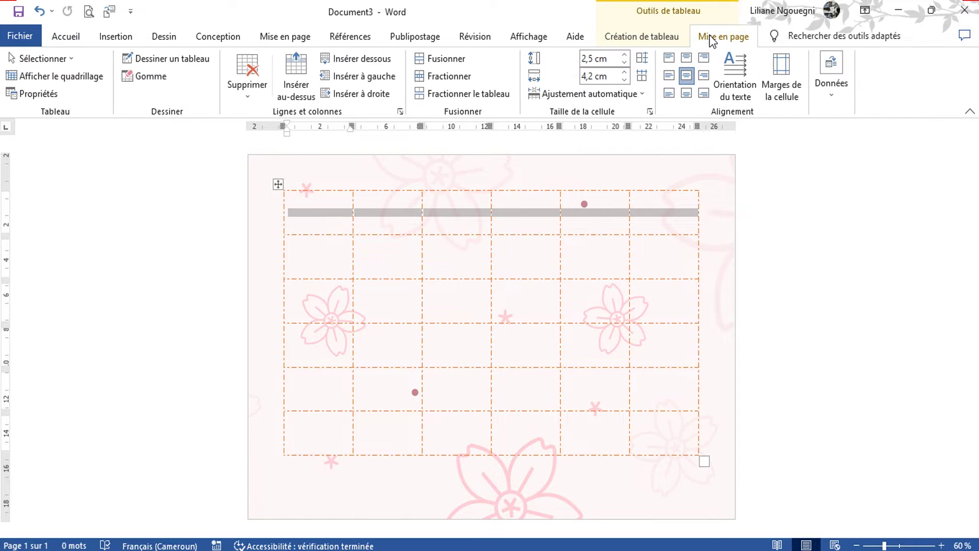
{"action": "double_click", "coordinate": [591, 58]}
{"action": "type", "text": "1,6"}
{"action": "key", "text": "Return"}
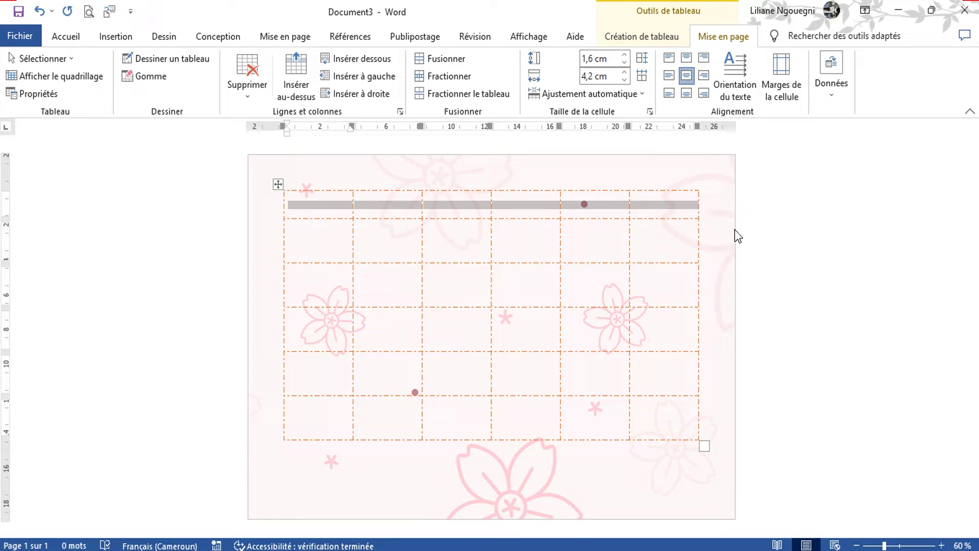
Step: Shade the first header cell white and the second header cell the lightest blue-grey theme tint
{"action": "left_click", "coordinate": [328, 196]}
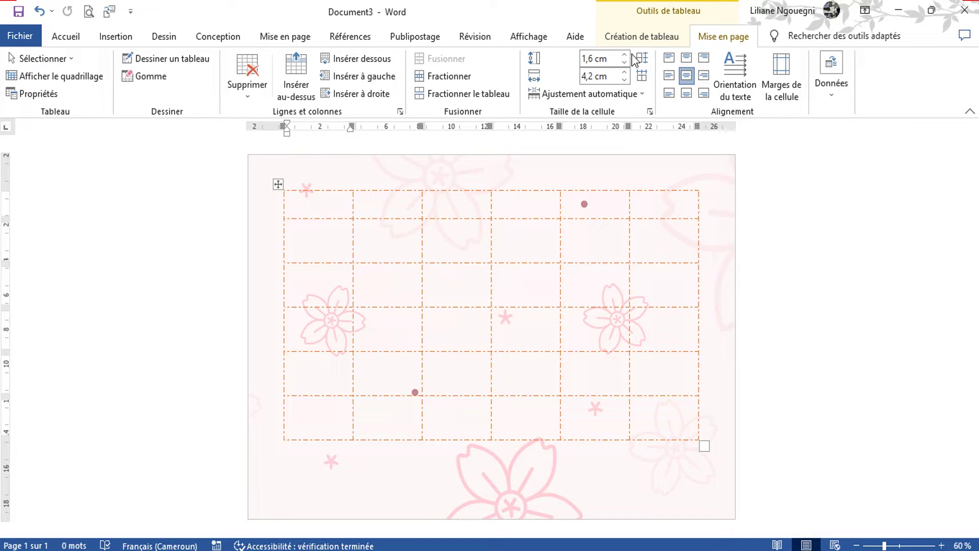
{"action": "left_click", "coordinate": [639, 33]}
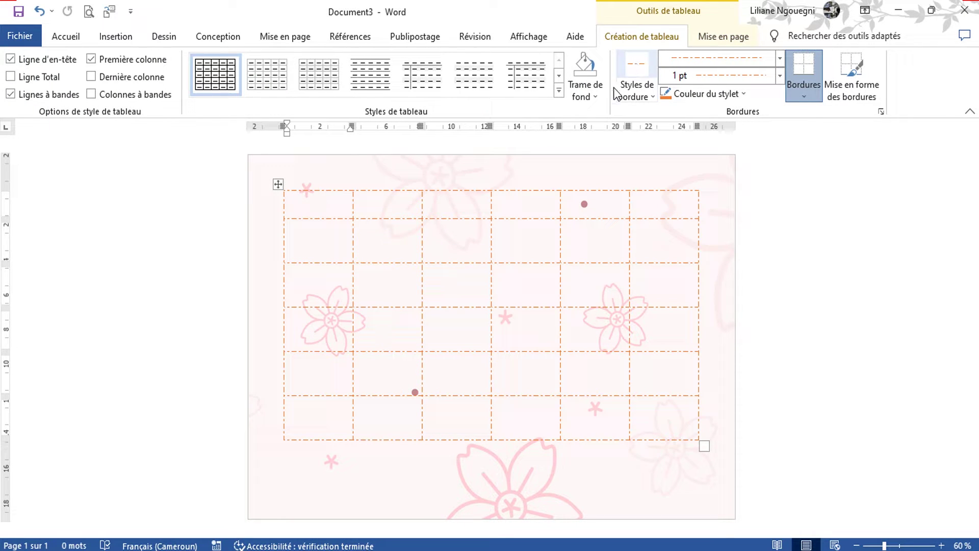
{"action": "left_click", "coordinate": [595, 96]}
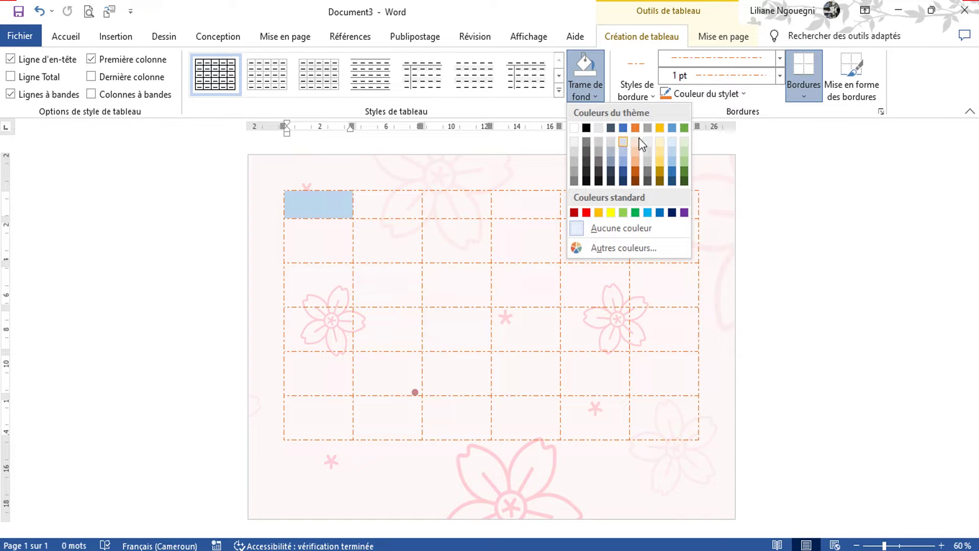
{"action": "left_click", "coordinate": [321, 201]}
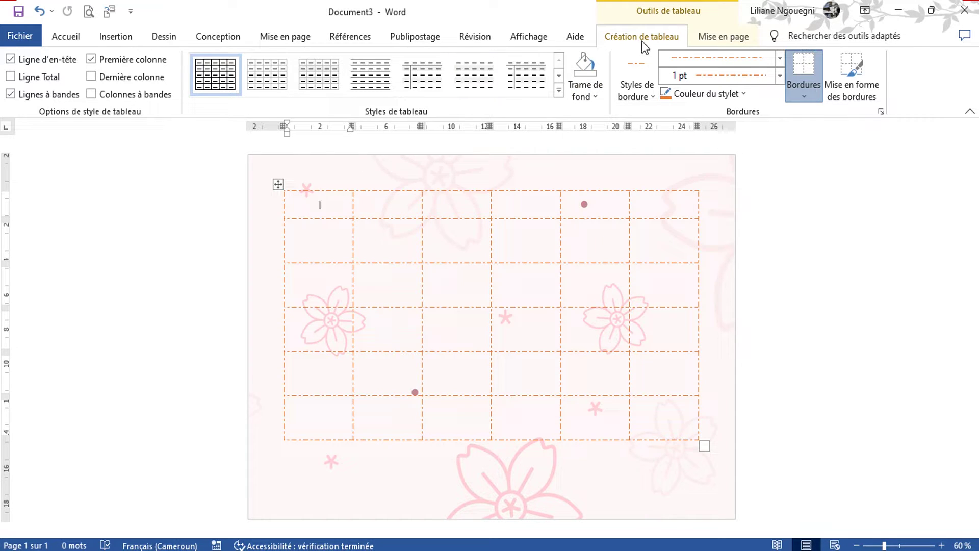
{"action": "left_click", "coordinate": [597, 97]}
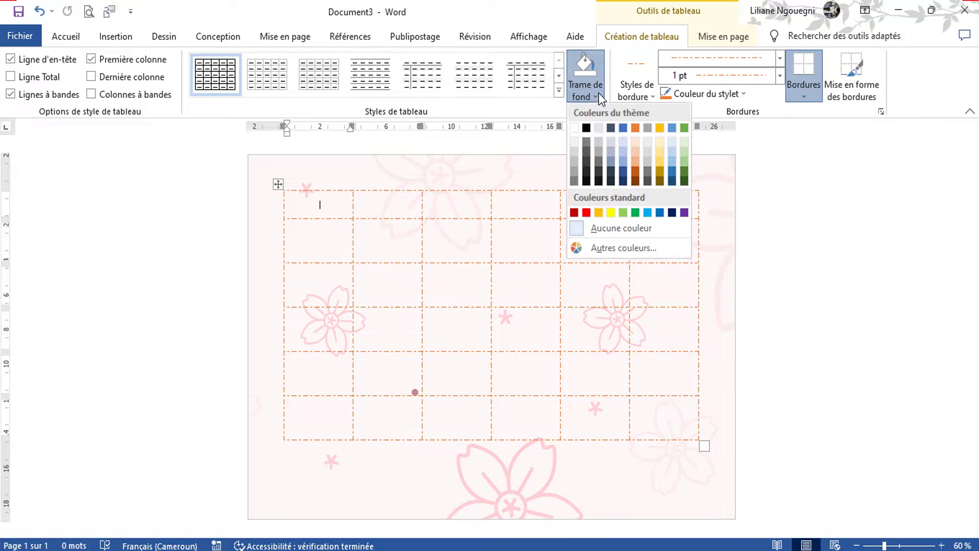
{"action": "left_click", "coordinate": [574, 131]}
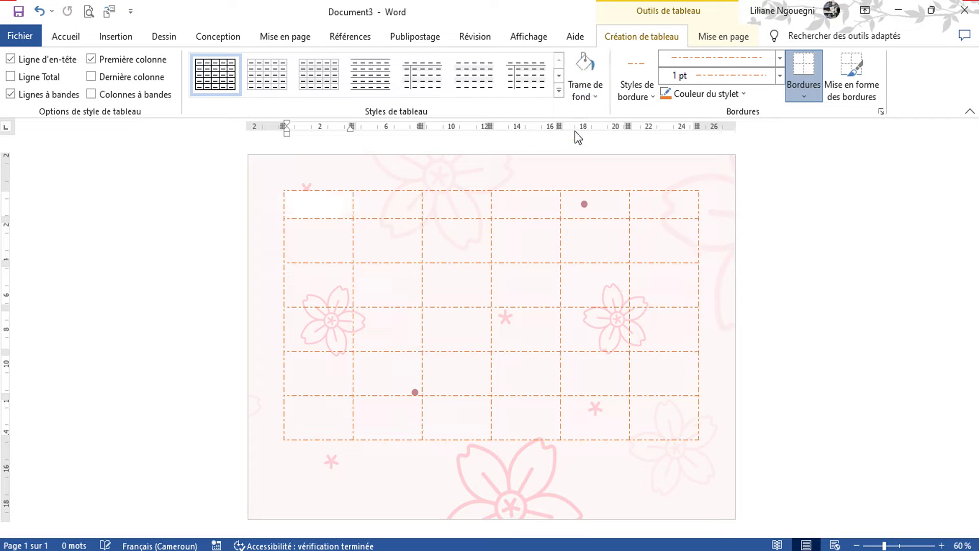
{"action": "left_click", "coordinate": [401, 205]}
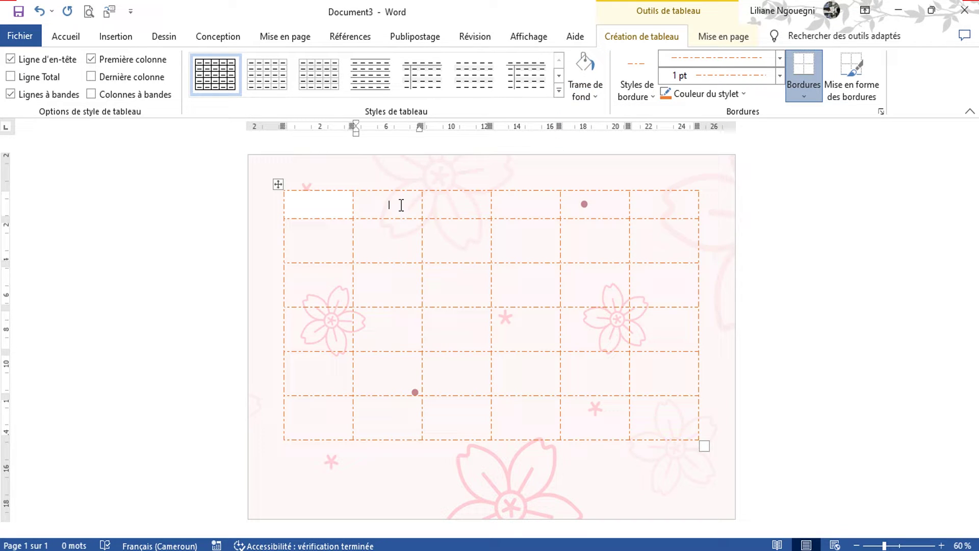
{"action": "left_click", "coordinate": [597, 95]}
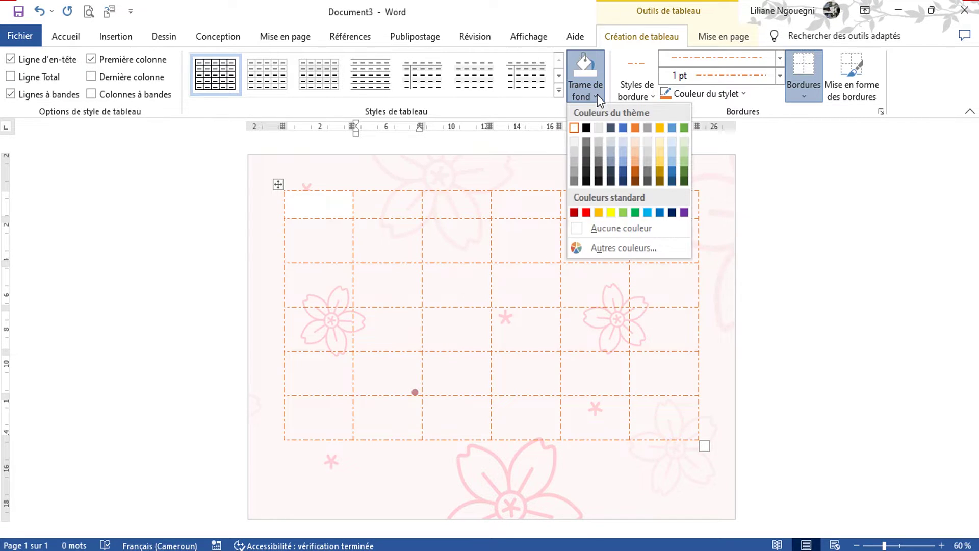
{"action": "left_click", "coordinate": [614, 145]}
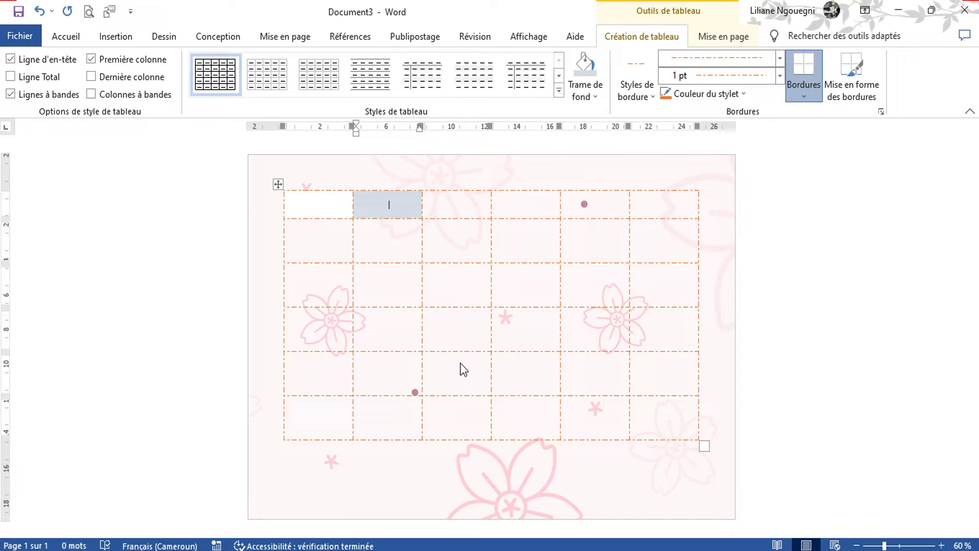
Step: Shade the third header cell Orange, Accentuation2, plus clair 80 %
{"action": "left_click", "coordinate": [462, 204]}
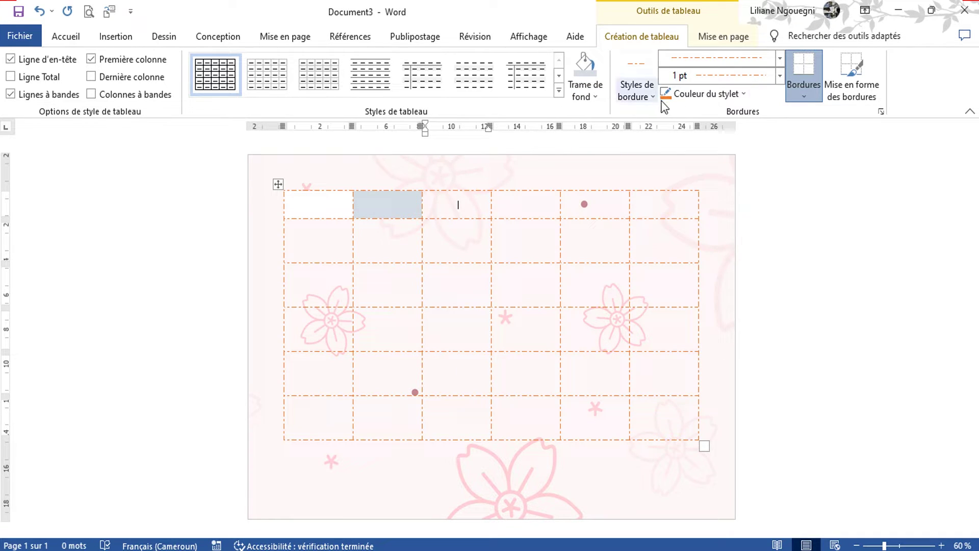
{"action": "left_click", "coordinate": [596, 98]}
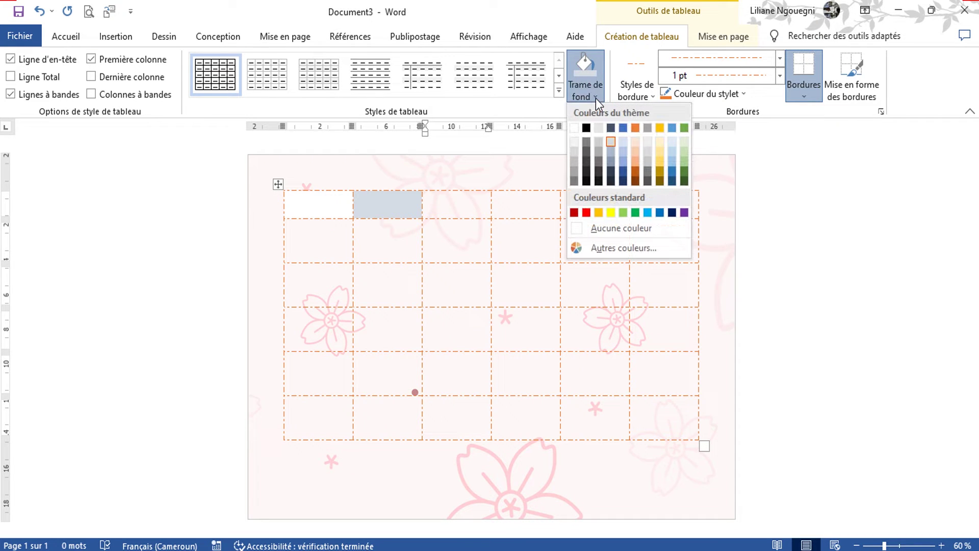
{"action": "left_click", "coordinate": [634, 142]}
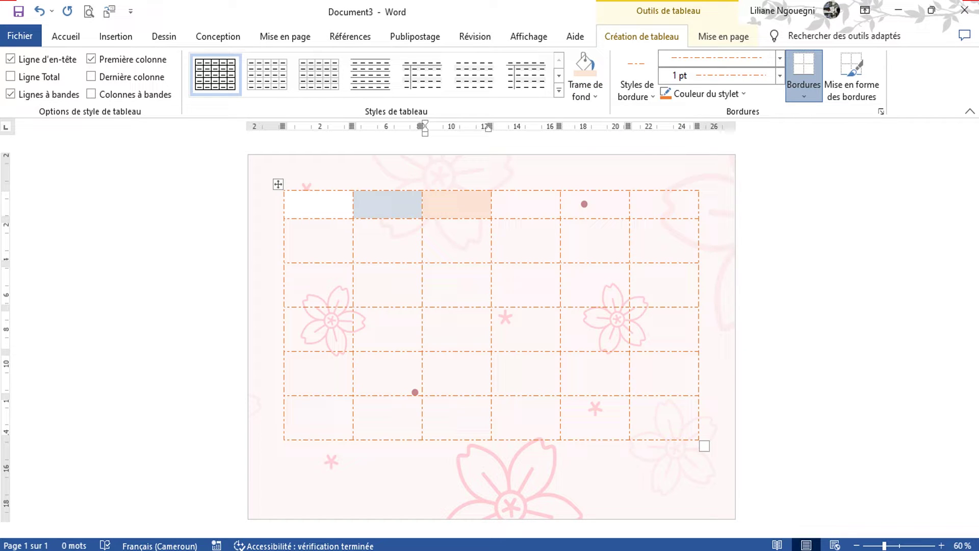
Step: Shade the fourth header cell in a 60 % lighter gold and the fifth in a 60 % lighter blue
{"action": "left_click", "coordinate": [511, 202]}
{"action": "left_click", "coordinate": [594, 97]}
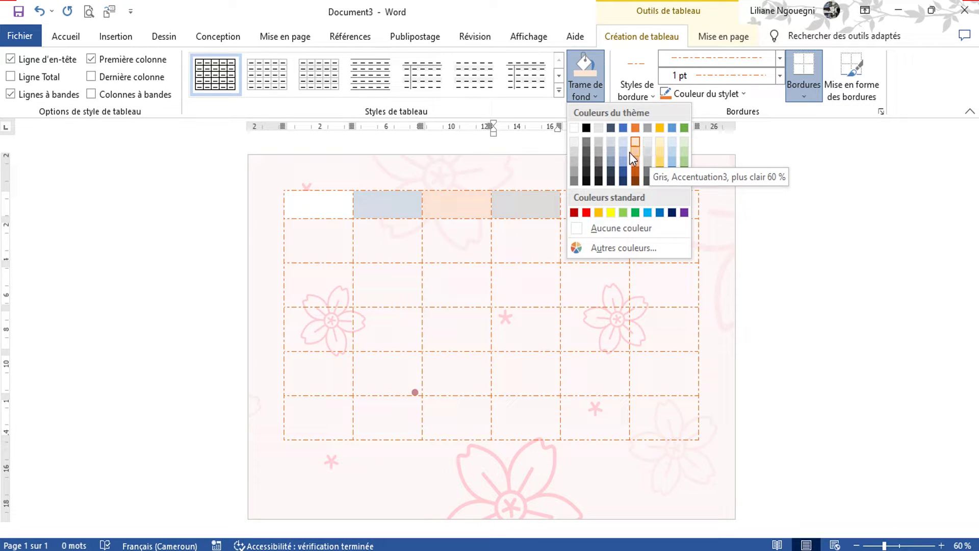
{"action": "left_click", "coordinate": [661, 152]}
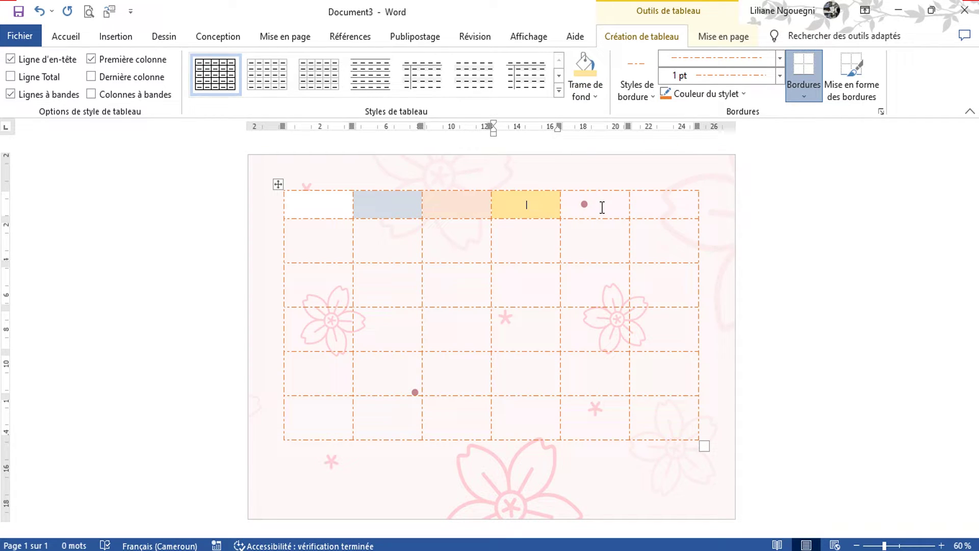
{"action": "left_click", "coordinate": [602, 207]}
{"action": "left_click", "coordinate": [600, 99]}
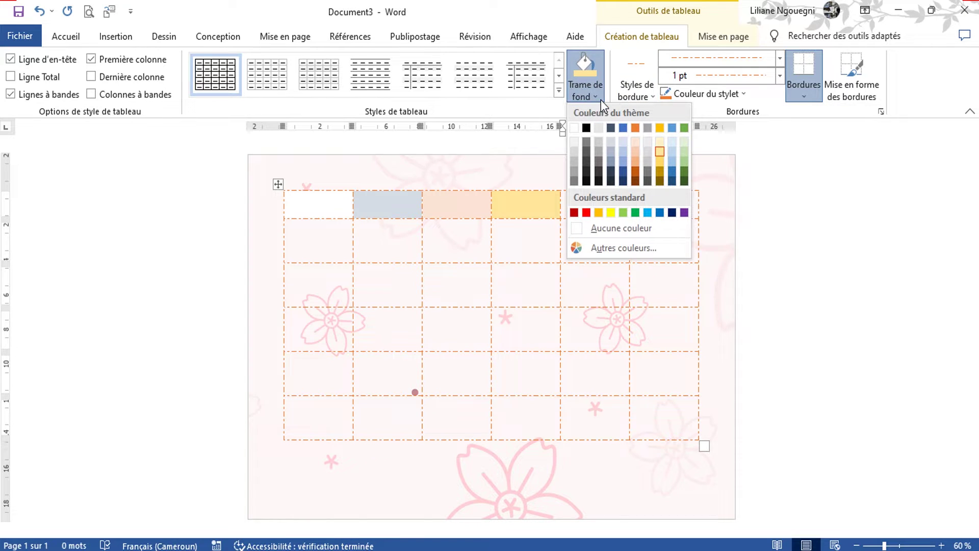
{"action": "left_click", "coordinate": [674, 143]}
Step: Shade the last header cell light green and the third header cell Orange, Accentuation2, plus clair 60 %
{"action": "left_click", "coordinate": [659, 204]}
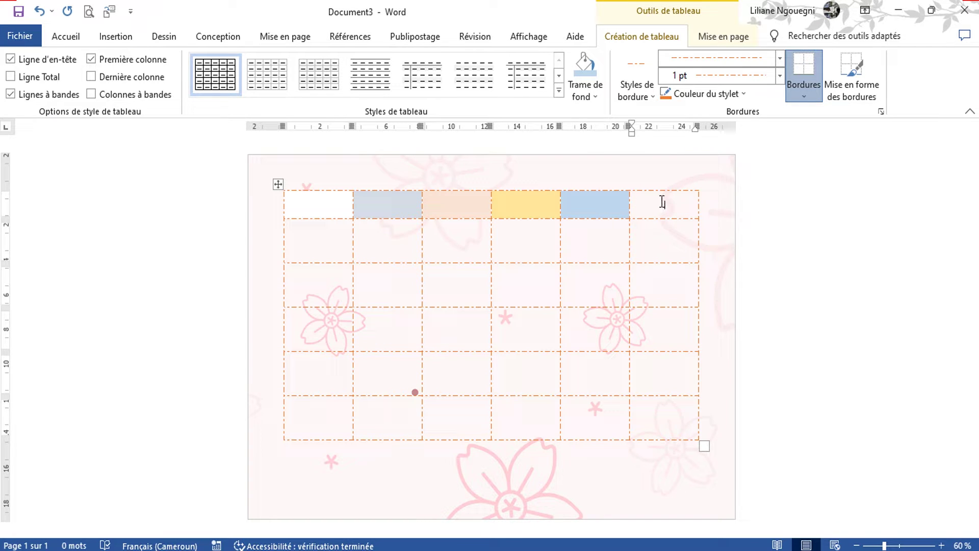
{"action": "left_click", "coordinate": [601, 95]}
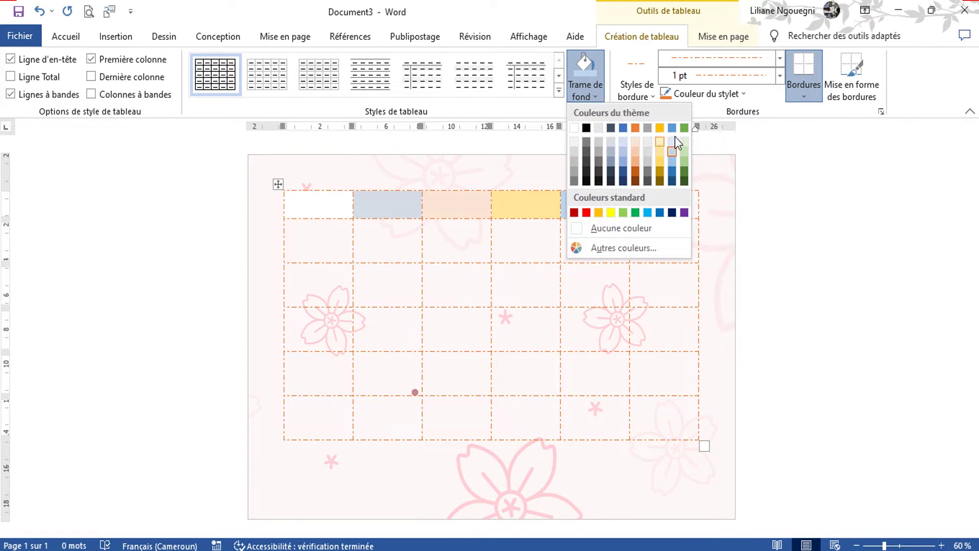
{"action": "left_click", "coordinate": [683, 149]}
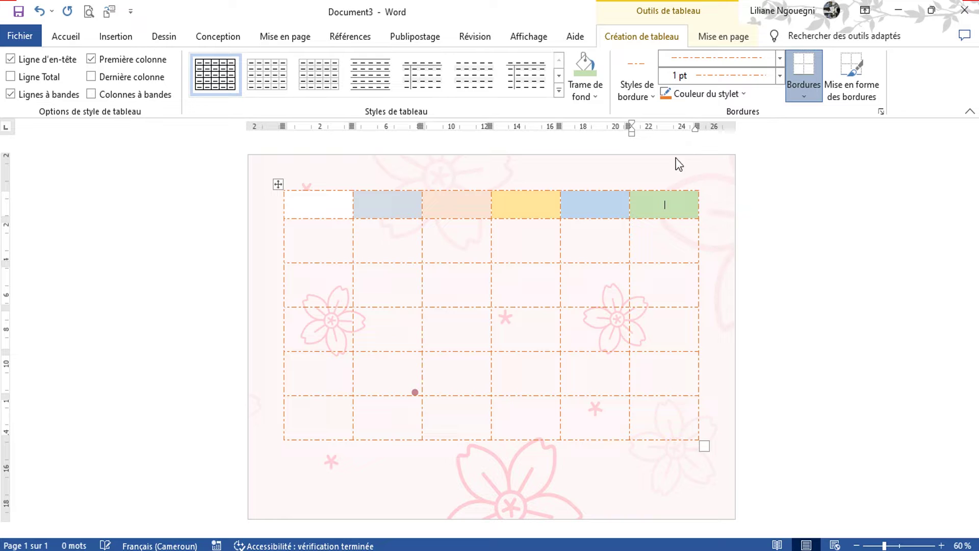
{"action": "left_click", "coordinate": [452, 205]}
{"action": "left_click", "coordinate": [601, 96]}
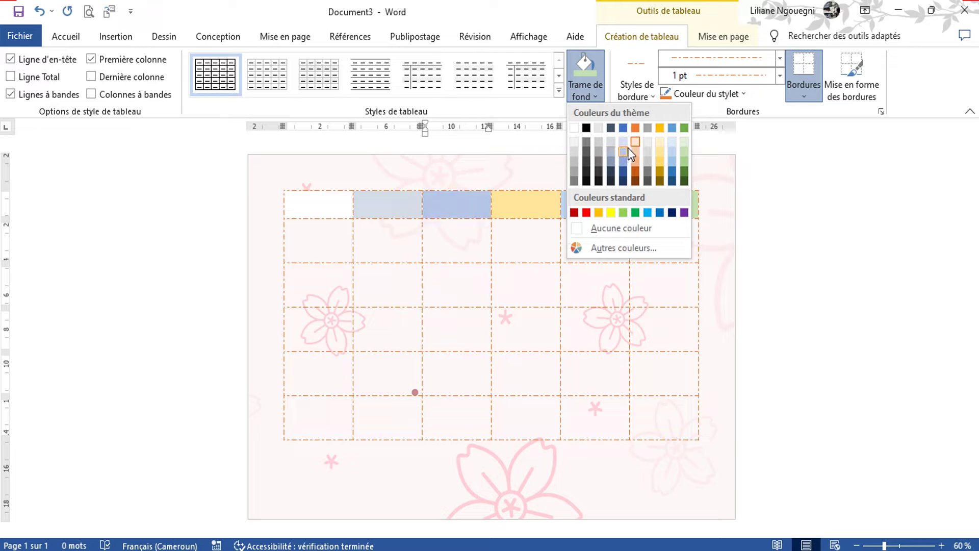
{"action": "left_click", "coordinate": [635, 149]}
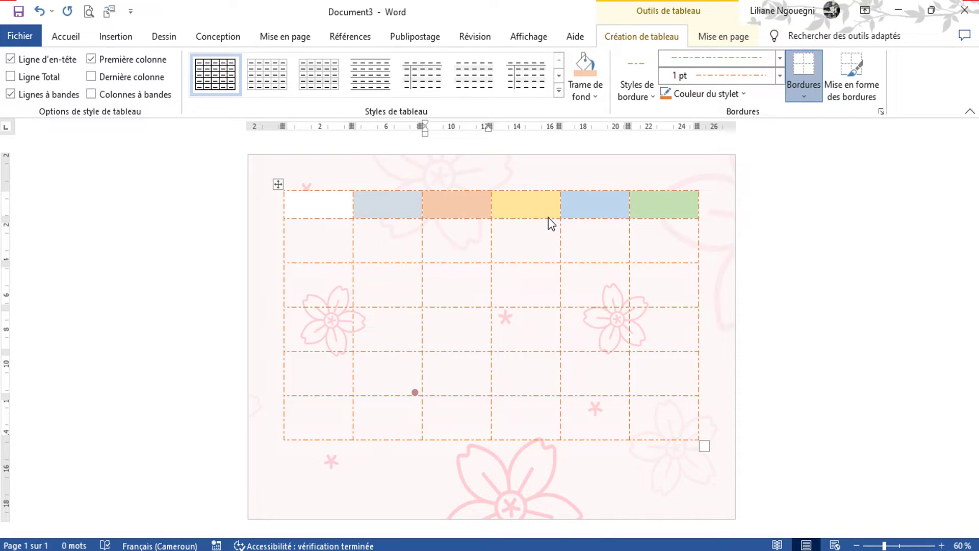
Step: Shade the whole second row white and the whole third row in the lightest gold theme tint
{"action": "left_click_drag", "start_coordinate": [308, 244], "coordinate": [638, 251]}
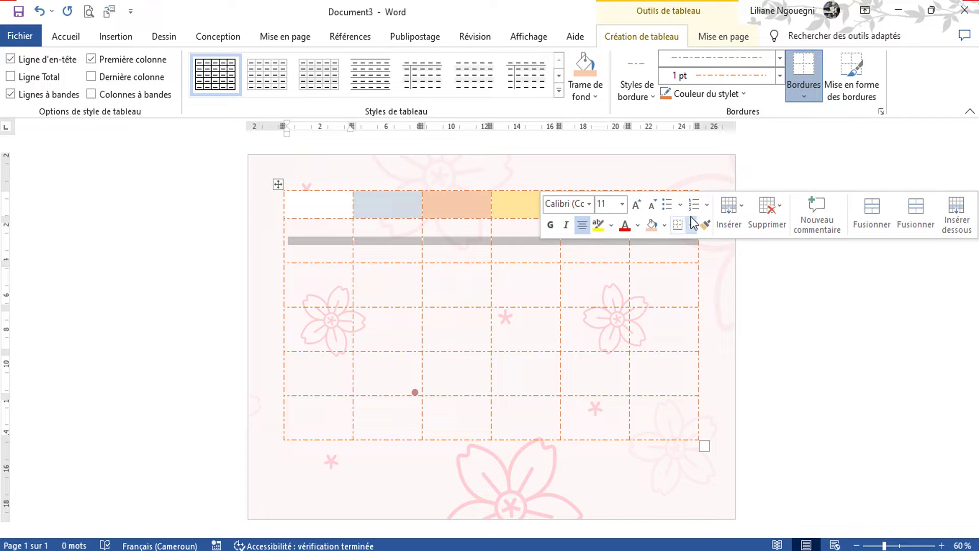
{"action": "left_click", "coordinate": [598, 95]}
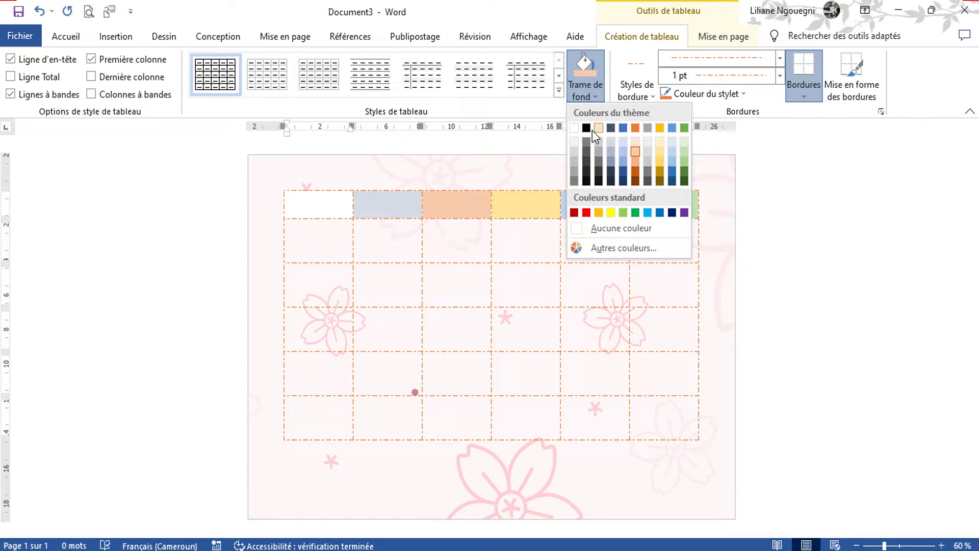
{"action": "left_click", "coordinate": [577, 129]}
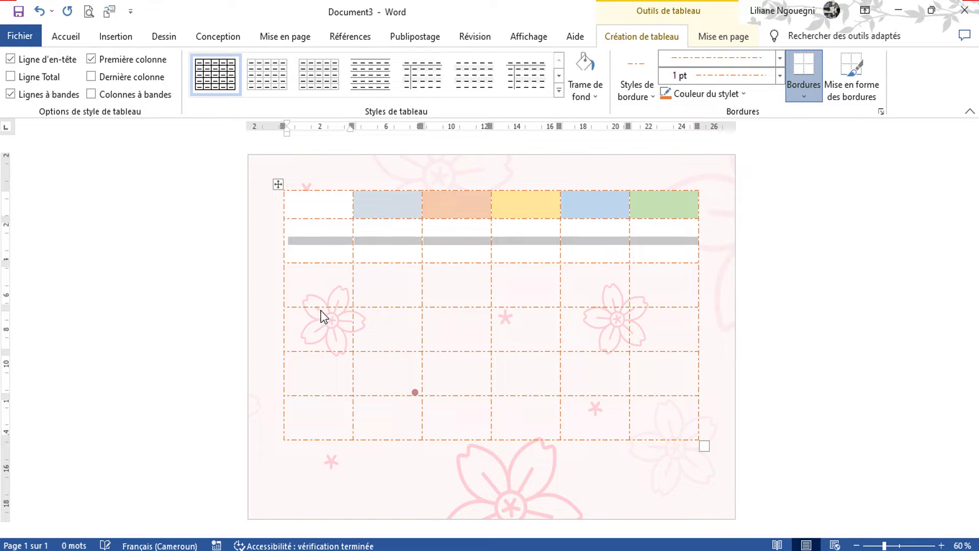
{"action": "left_click_drag", "start_coordinate": [321, 284], "coordinate": [712, 304]}
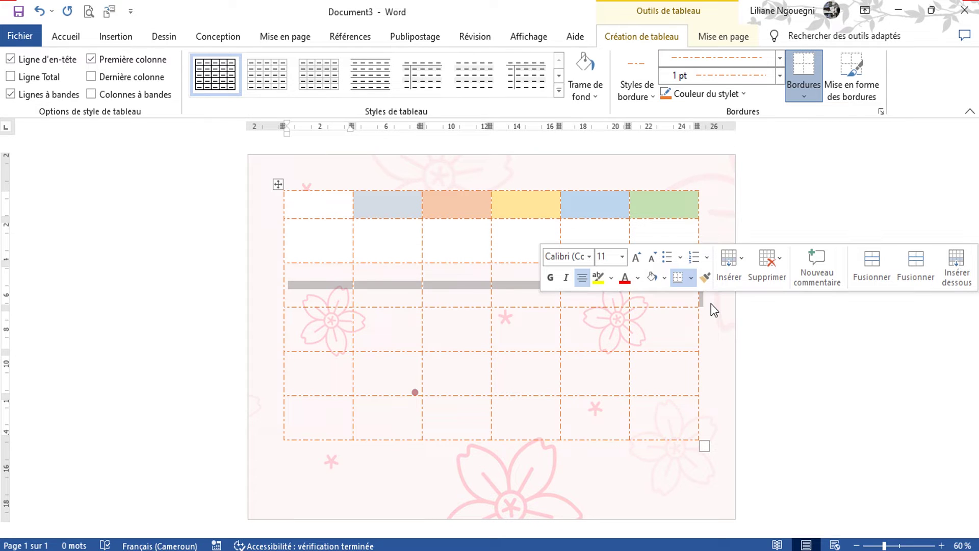
{"action": "left_click", "coordinate": [591, 96]}
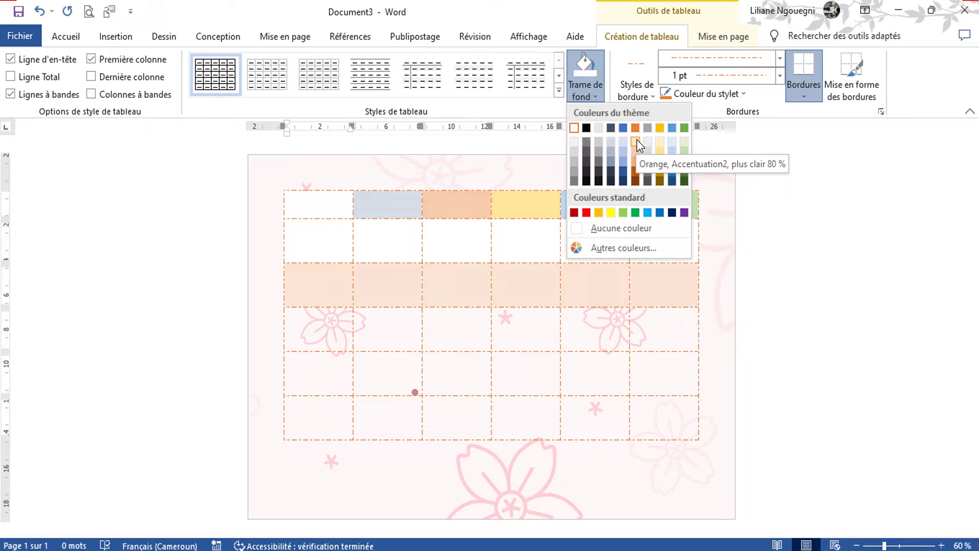
{"action": "left_click", "coordinate": [662, 141]}
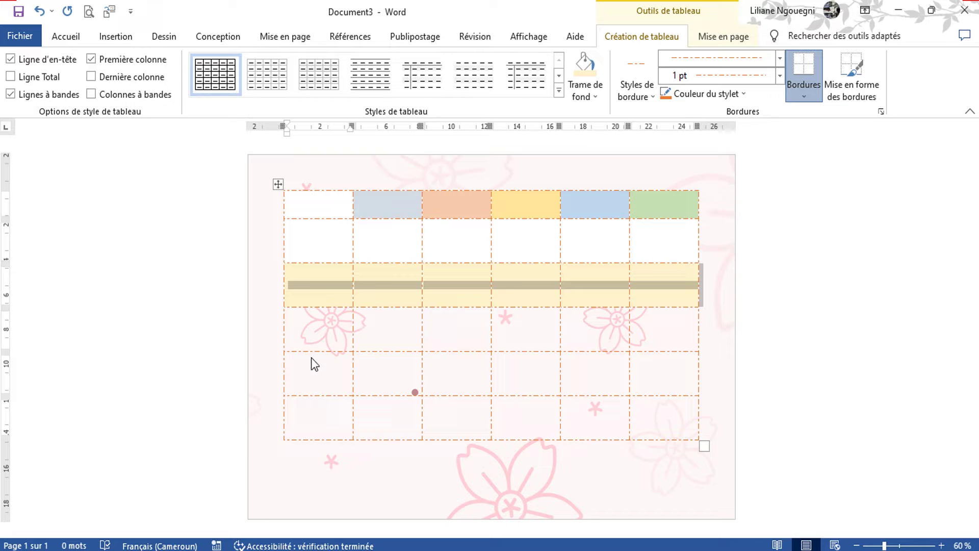
Step: Continue the alternating row shading with white on the fourth row and the lightest gold on the fifth row
{"action": "left_click_drag", "start_coordinate": [308, 341], "coordinate": [648, 335]}
{"action": "left_click", "coordinate": [601, 99]}
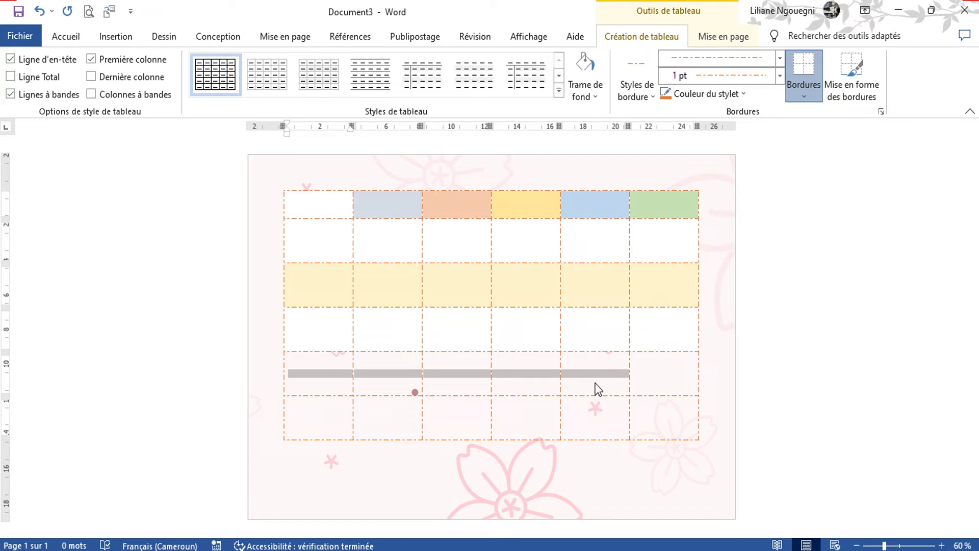
{"action": "left_click_drag", "start_coordinate": [596, 383], "coordinate": [638, 371]}
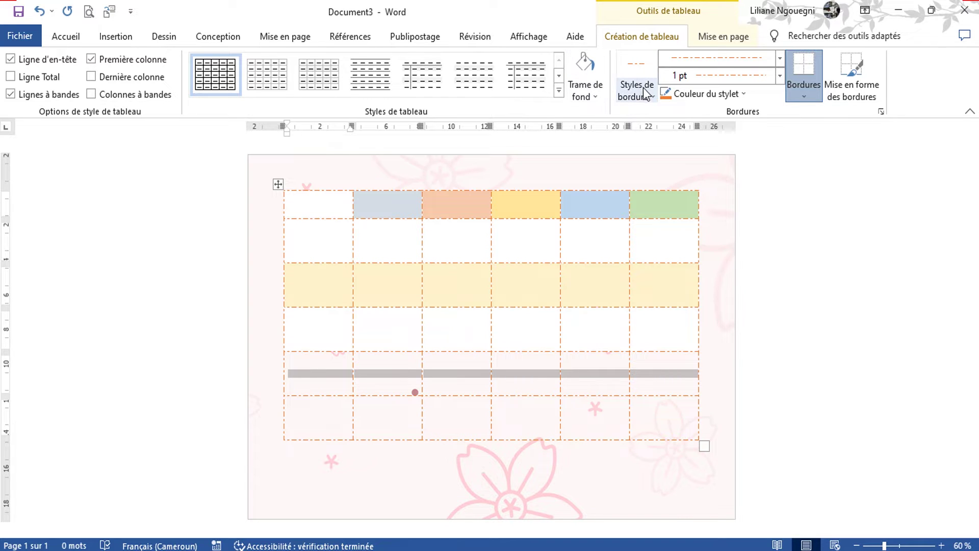
{"action": "left_click", "coordinate": [593, 95]}
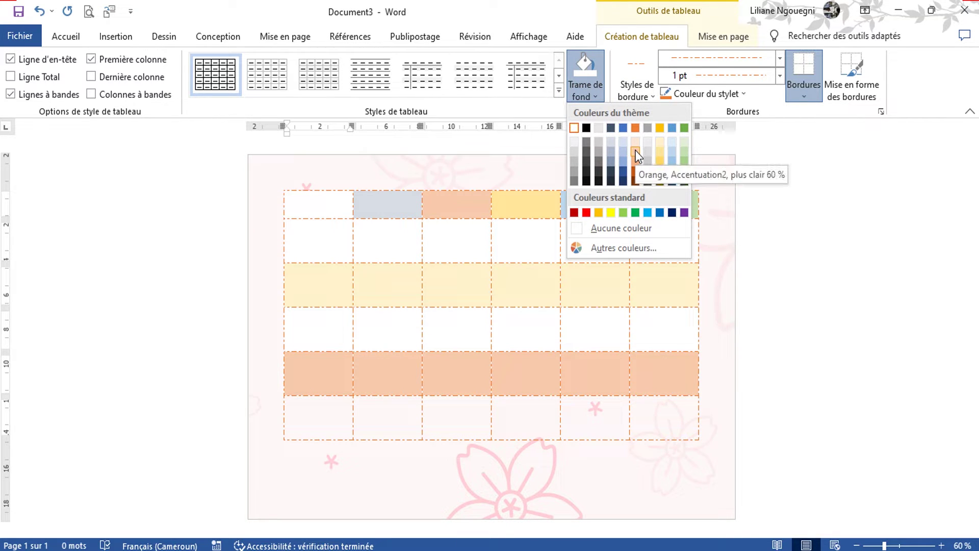
{"action": "left_click", "coordinate": [660, 142]}
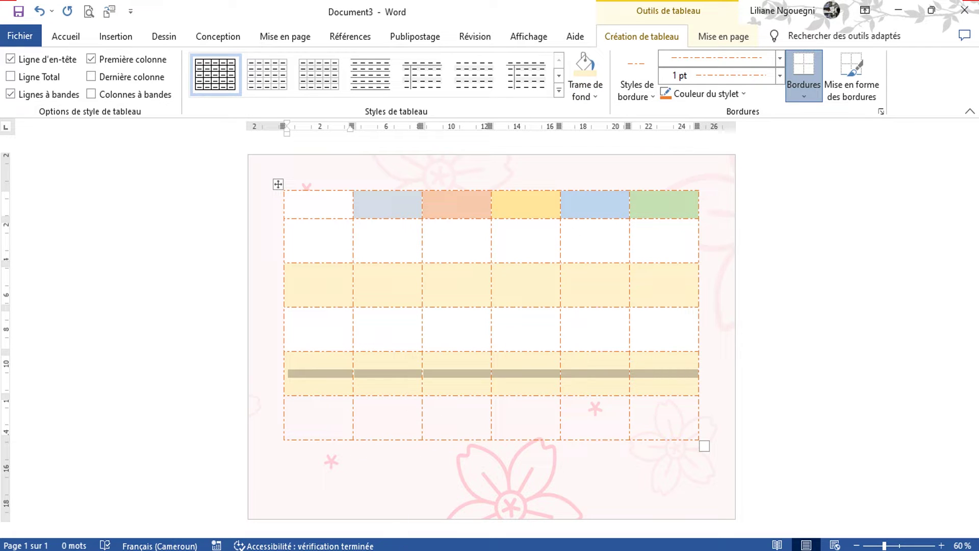
Step: Insert a new table row between the third and fourth rows
{"action": "mouse_move", "coordinate": [286, 310]}
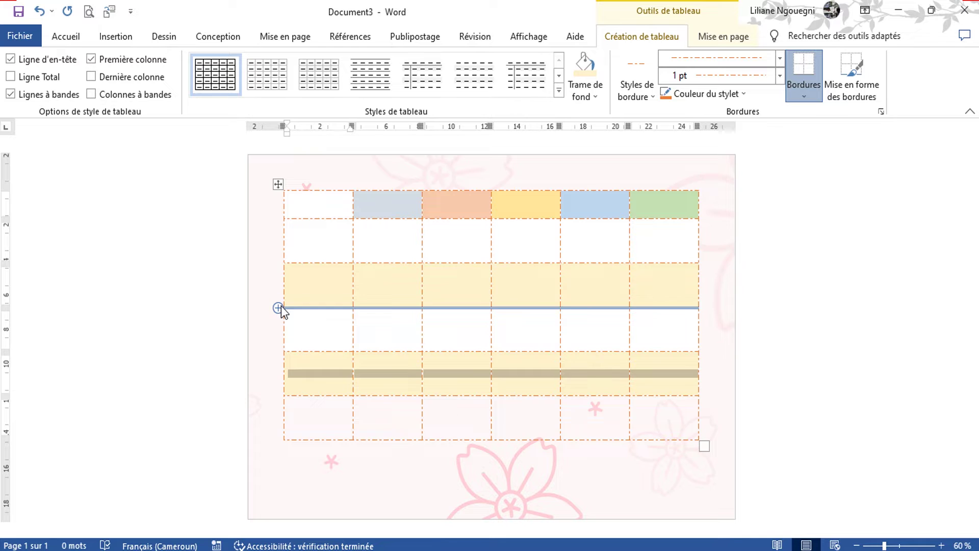
{"action": "left_click", "coordinate": [280, 307]}
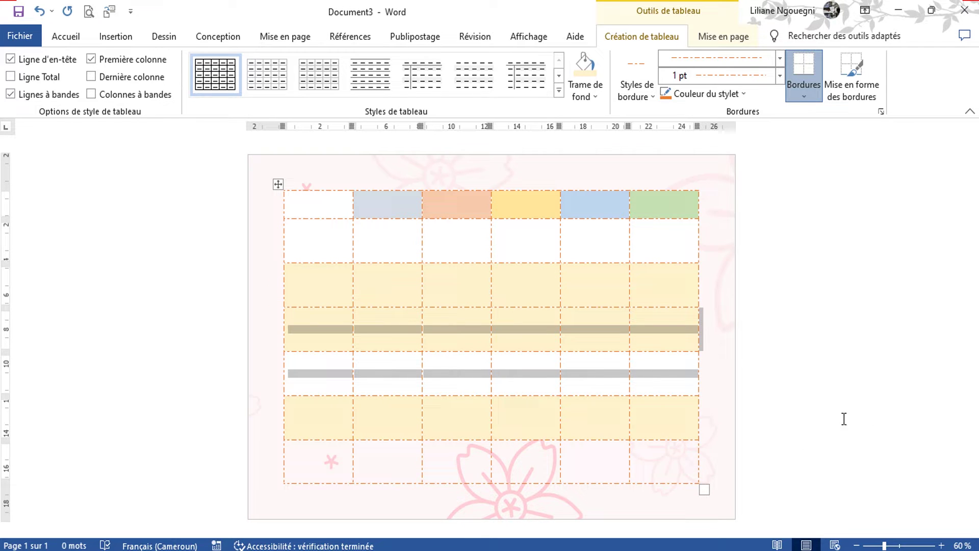
Step: Shade the newly inserted fourth row white and merge all its cells into one
{"action": "left_click_drag", "start_coordinate": [339, 332], "coordinate": [644, 325]}
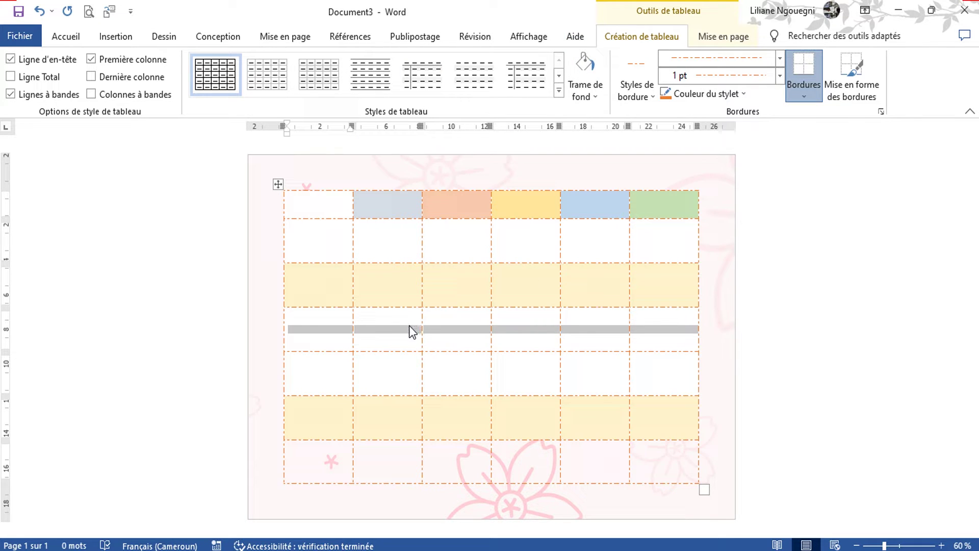
{"action": "left_click", "coordinate": [716, 38]}
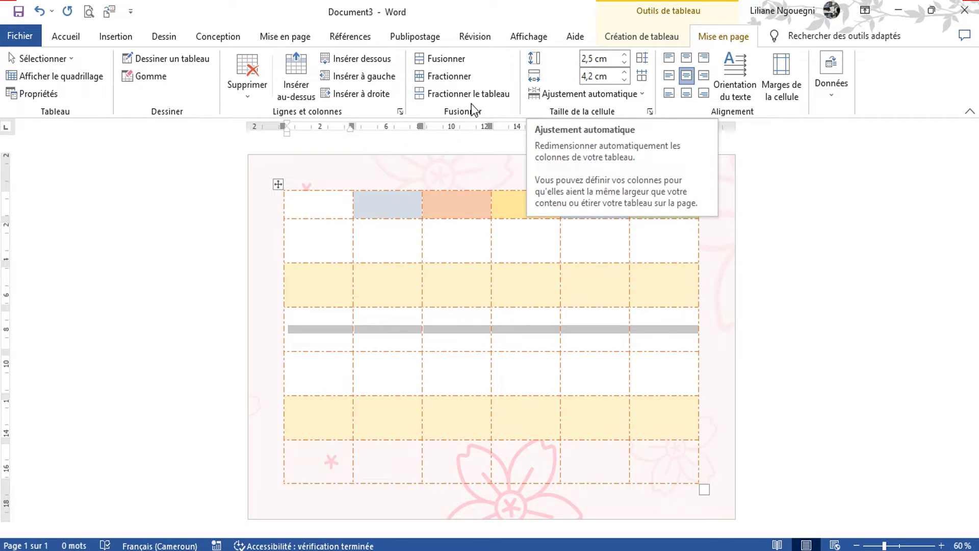
{"action": "left_click", "coordinate": [421, 64]}
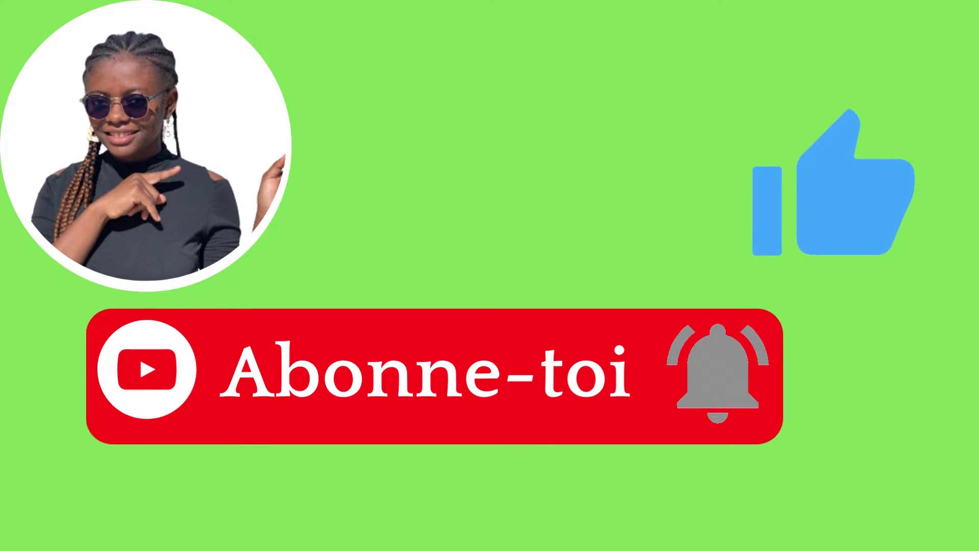
Step: Set the height of the merged fourth row to 1,6 cm
{"action": "left_click", "coordinate": [626, 61]}
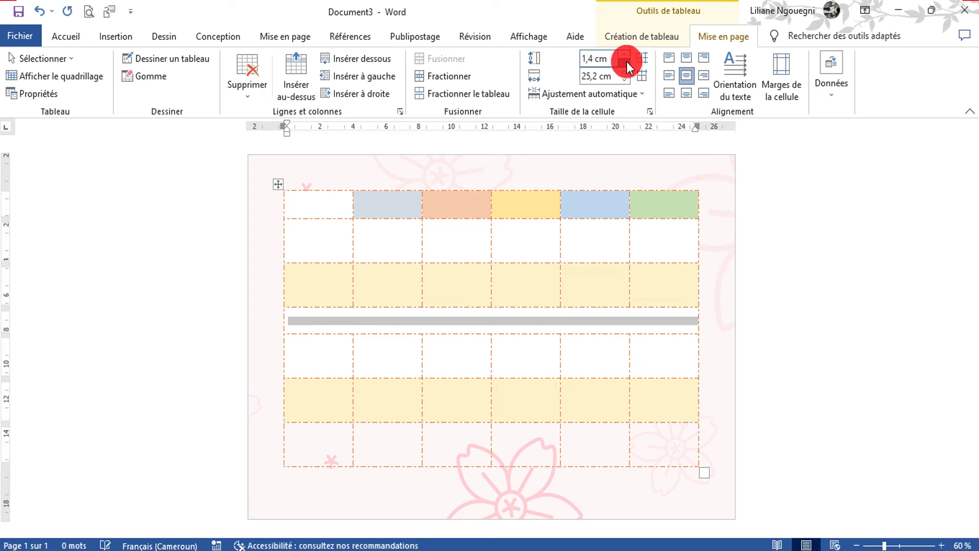
{"action": "left_click", "coordinate": [626, 62]}
{"action": "left_click", "coordinate": [626, 62]}
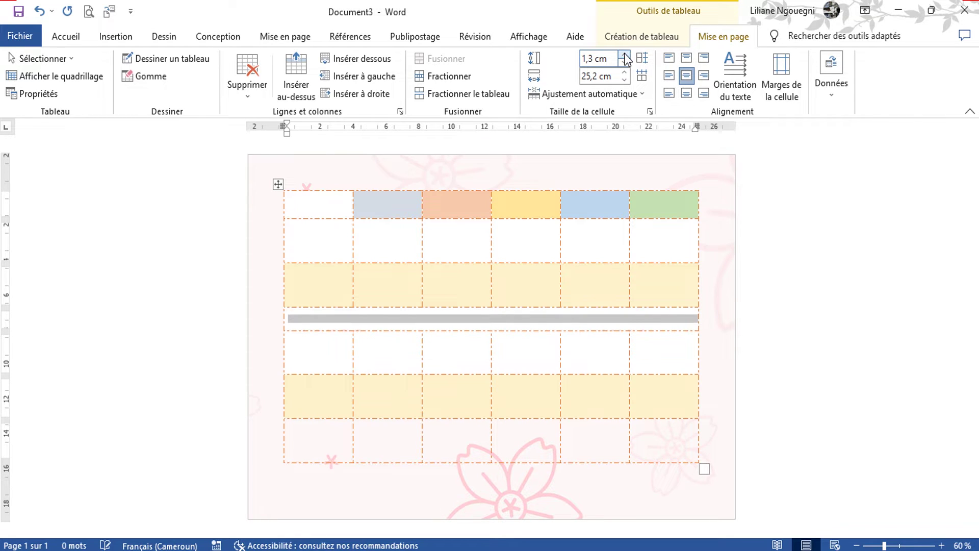
{"action": "left_click", "coordinate": [626, 57]}
{"action": "left_click", "coordinate": [626, 57]}
{"action": "left_click", "coordinate": [626, 57]}
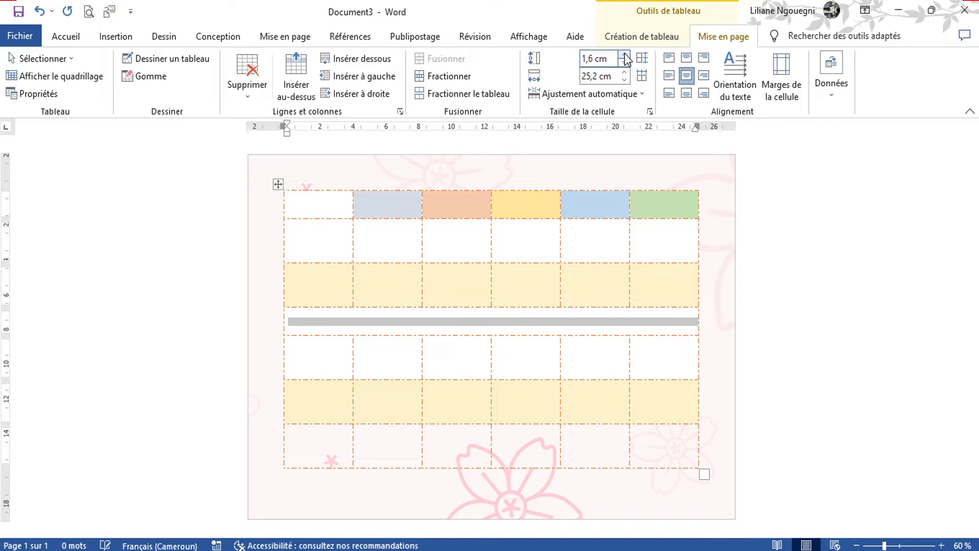
{"action": "left_click", "coordinate": [797, 237]}
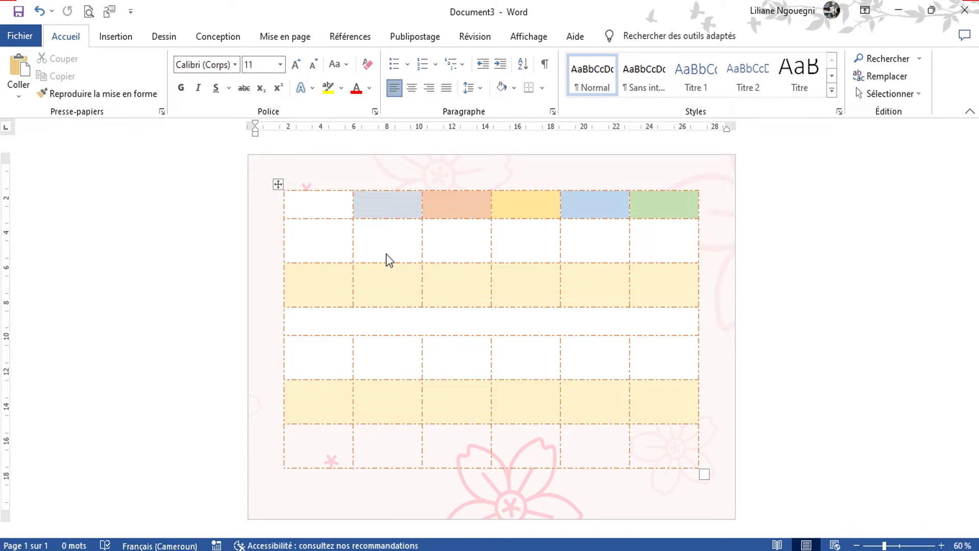
Step: Apply the fixed column width option (Largeur de colonne fixe) to the whole table
{"action": "left_click", "coordinate": [278, 185]}
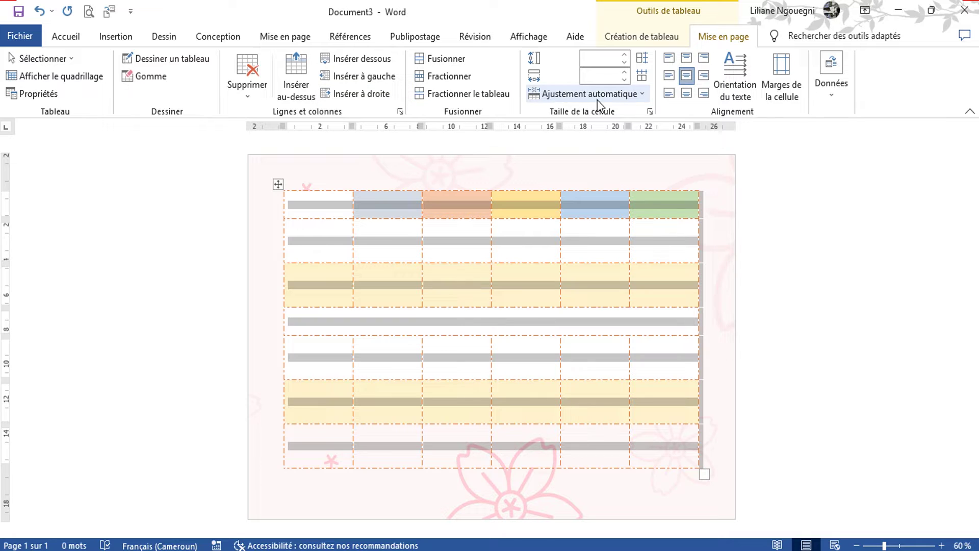
{"action": "left_click", "coordinate": [642, 98]}
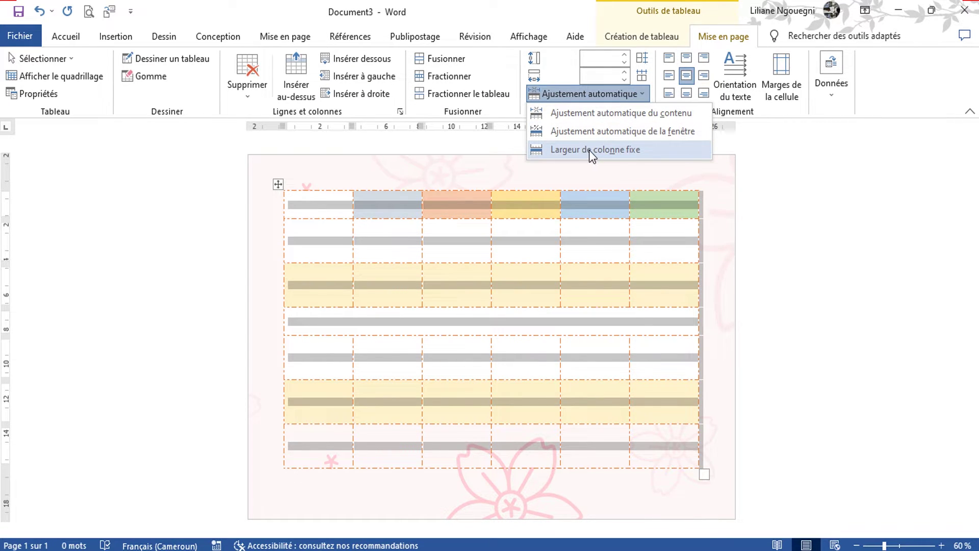
{"action": "left_click", "coordinate": [617, 150]}
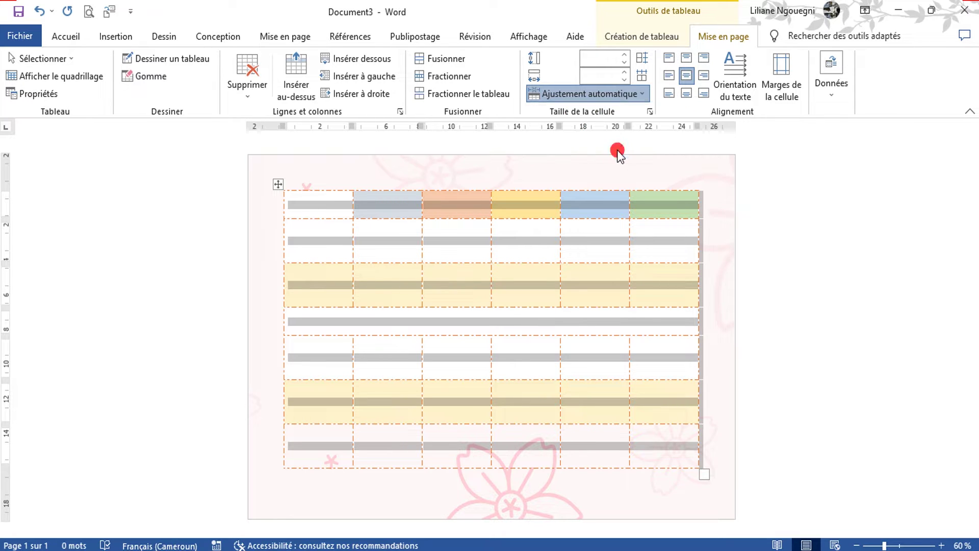
{"action": "left_click", "coordinate": [476, 157]}
Step: Format the whole header row in Arial Black at size 16
{"action": "left_click_drag", "start_coordinate": [308, 200], "coordinate": [636, 194]}
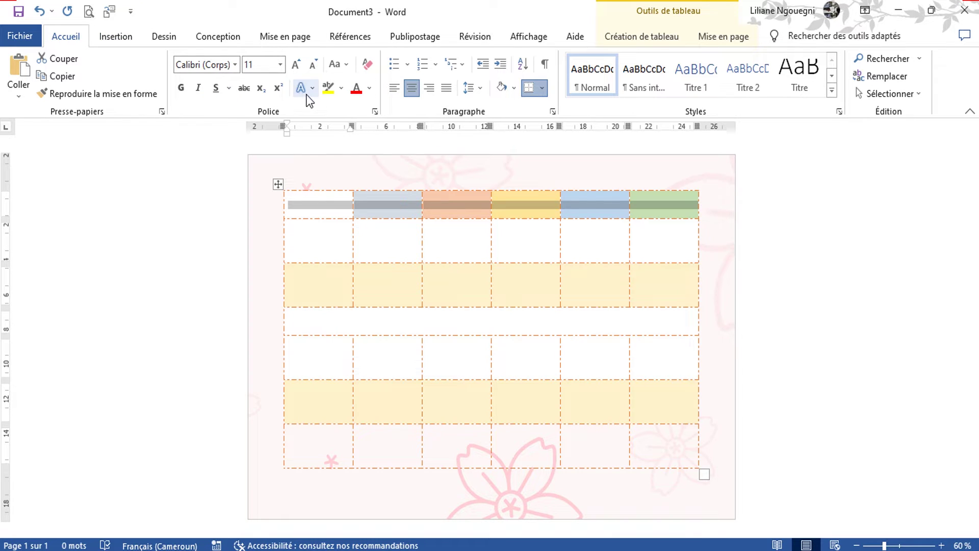
{"action": "left_click", "coordinate": [235, 65]}
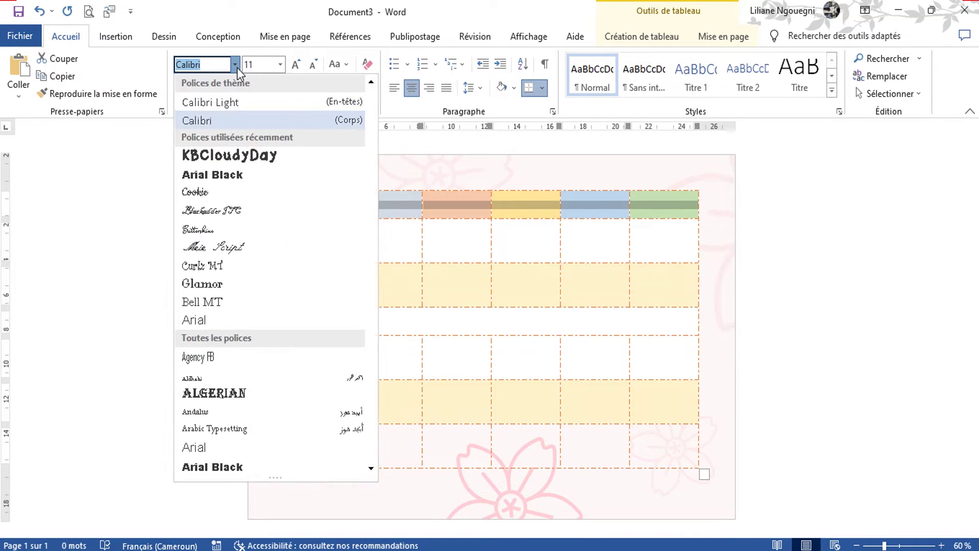
{"action": "left_click", "coordinate": [220, 176]}
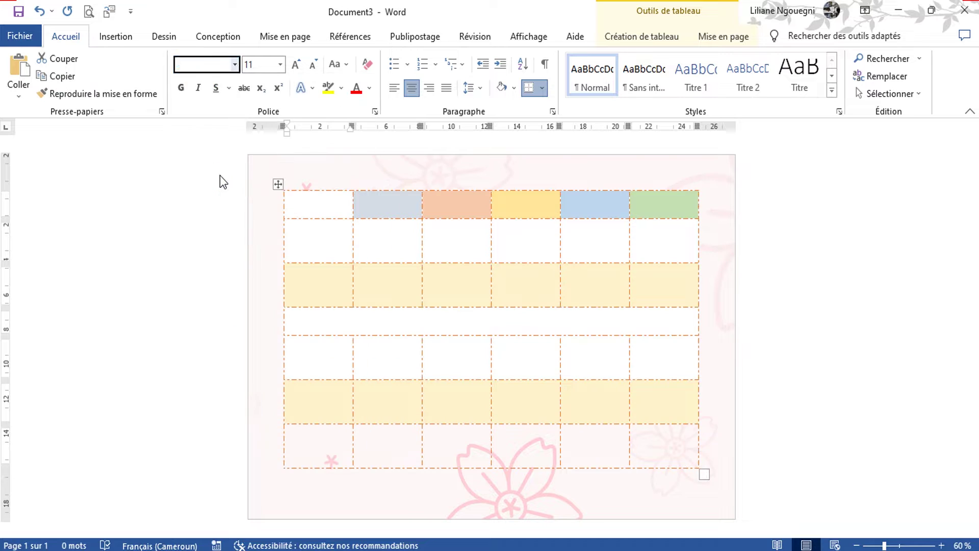
{"action": "left_click", "coordinate": [280, 64]}
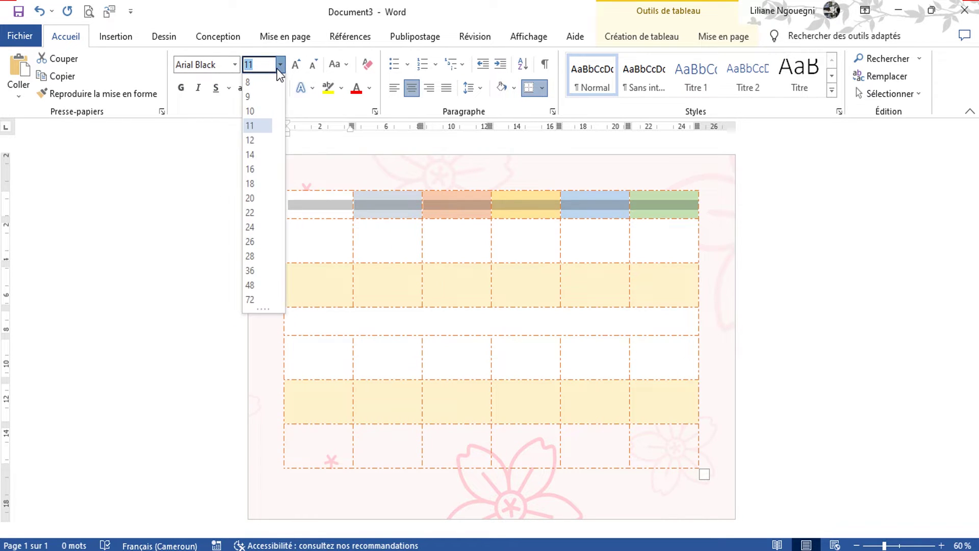
{"action": "left_click", "coordinate": [252, 169]}
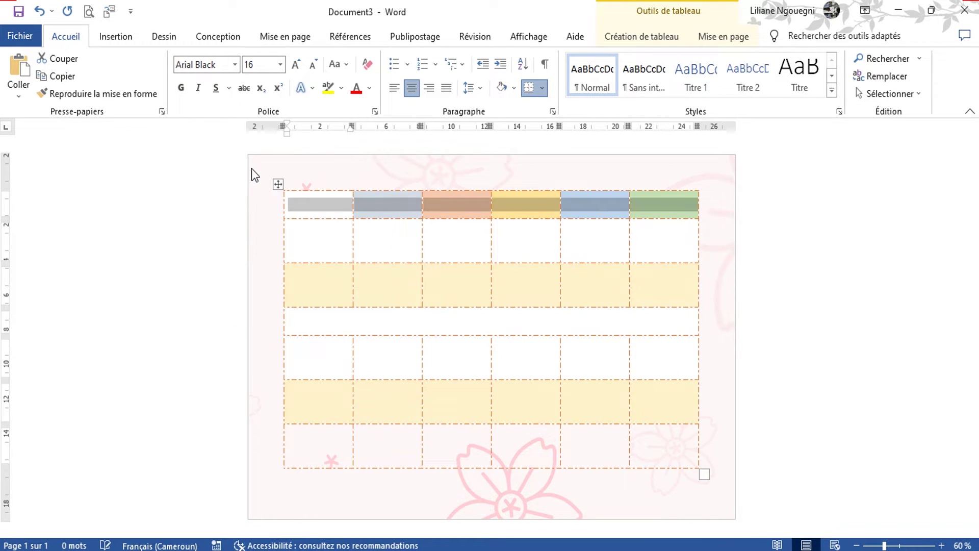
Step: Enter the headings HEURE, LUNDI and MARDI in the first three header cells
{"action": "left_click", "coordinate": [308, 210]}
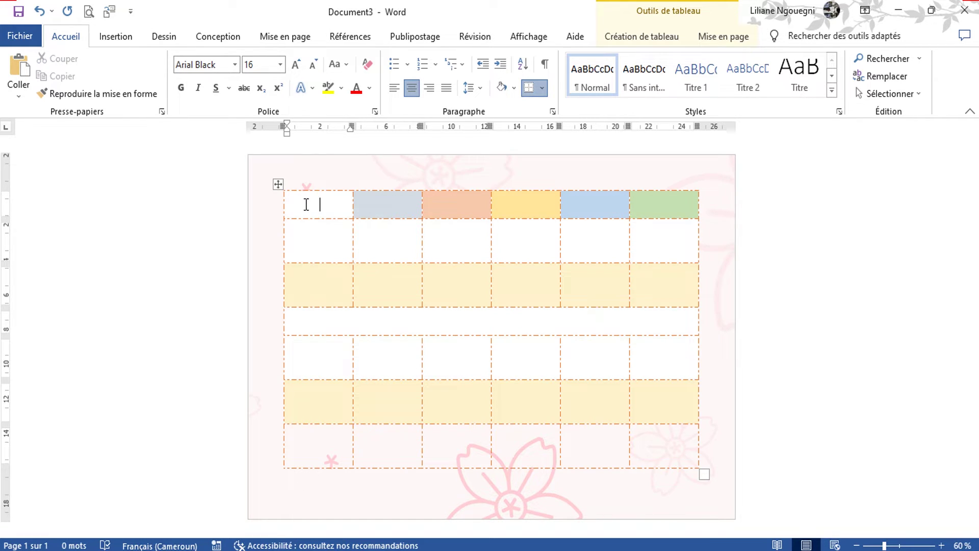
{"action": "type", "text": "H"}
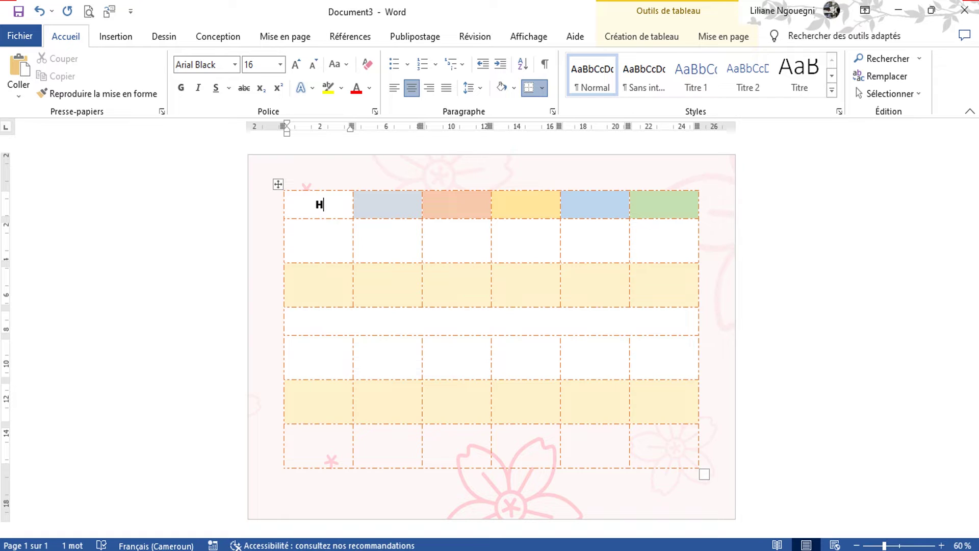
{"action": "type", "text": "EURE"}
{"action": "left_click", "coordinate": [363, 207]}
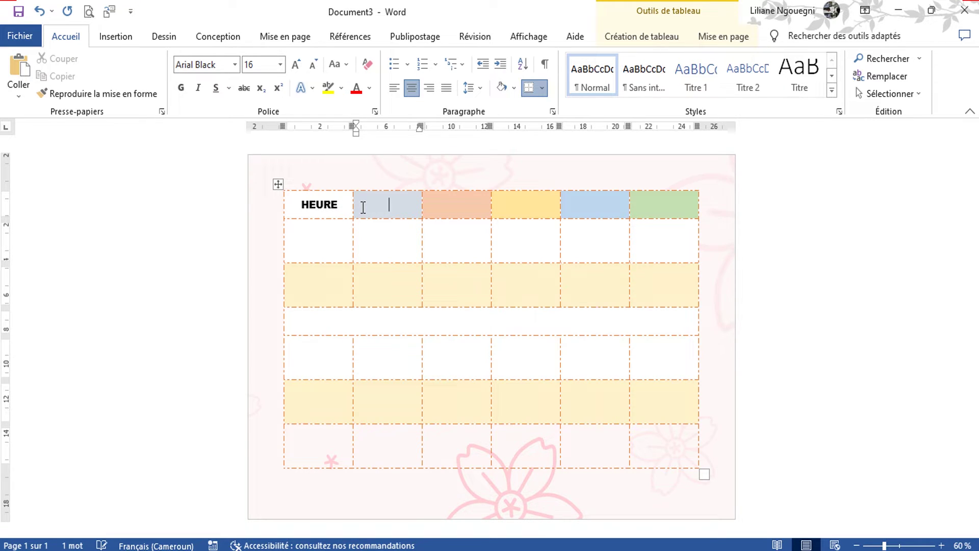
{"action": "type", "text": "LUNDI"}
{"action": "left_click", "coordinate": [458, 205]}
{"action": "type", "text": "MARDI"}
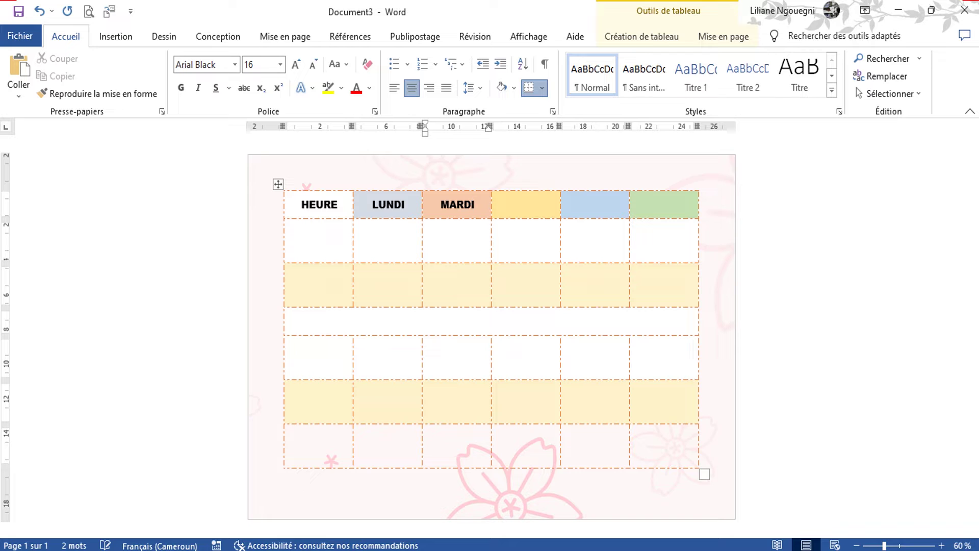
Step: Enter the headings MERCREDI, JEUDI and VENDREDI in the remaining three header cells
{"action": "left_click", "coordinate": [526, 205]}
{"action": "type", "text": "MERCRE"}
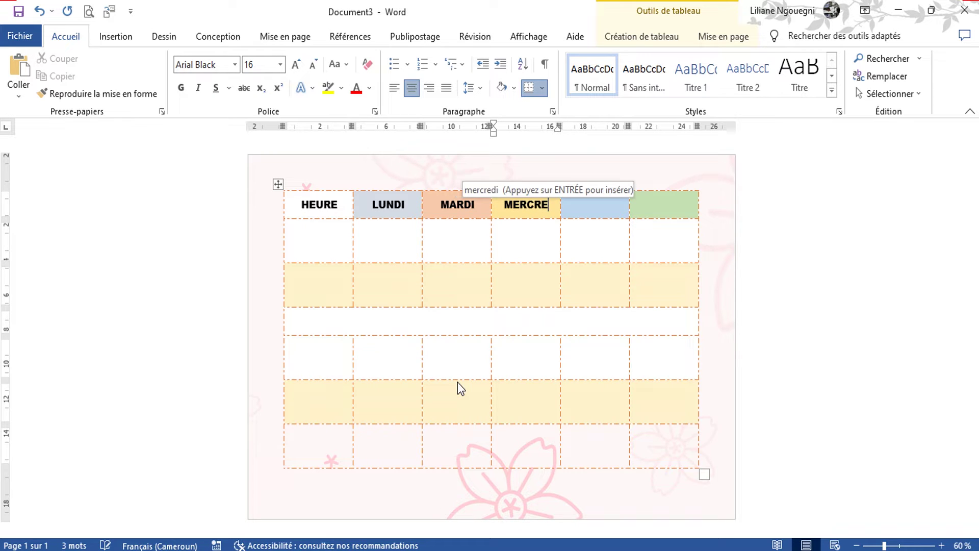
{"action": "key", "text": "Return"}
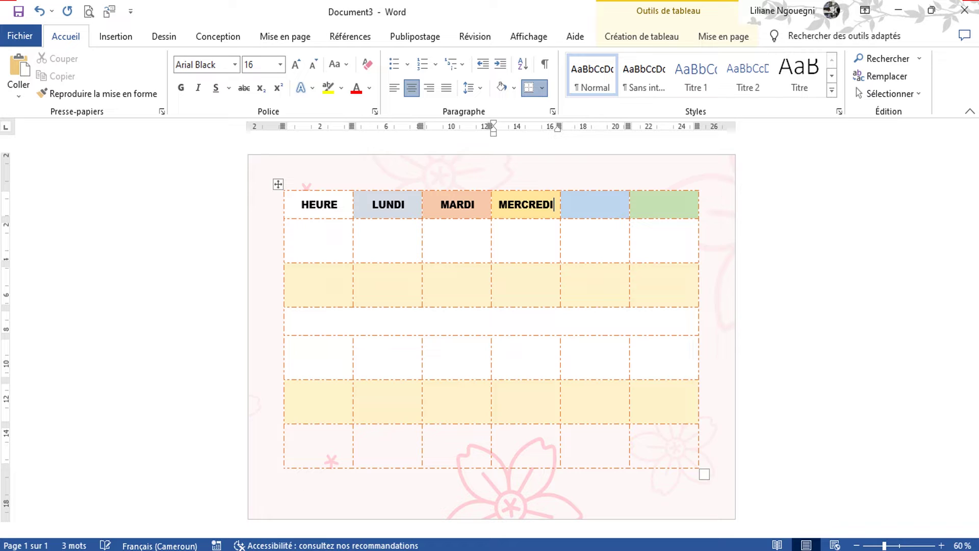
{"action": "left_click", "coordinate": [595, 204]}
{"action": "type", "text": "JEU"}
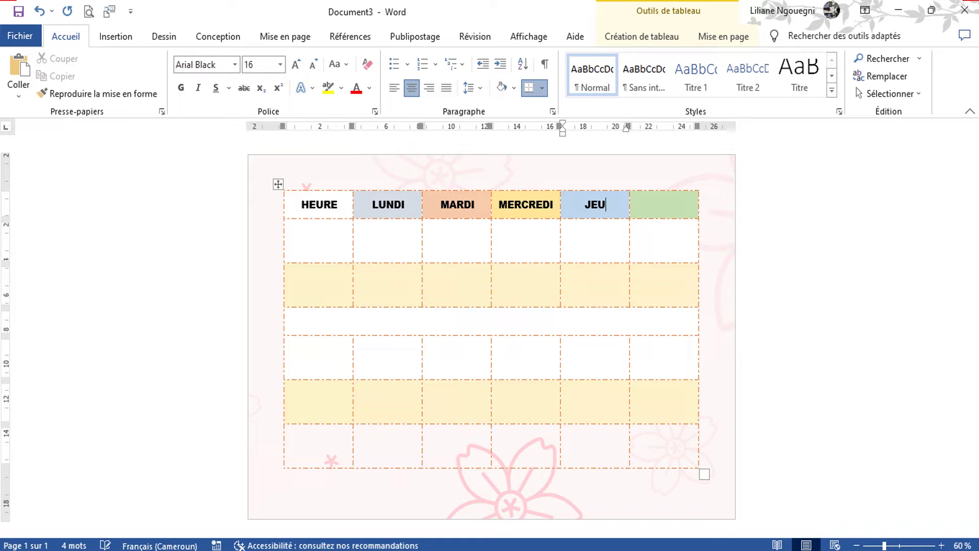
{"action": "type", "text": "DI"}
{"action": "left_click", "coordinate": [665, 204]}
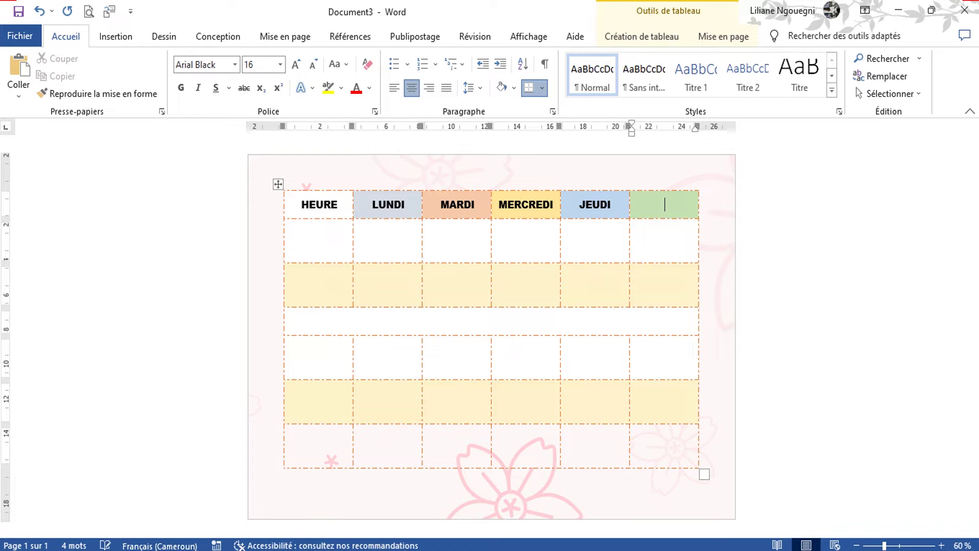
{"action": "type", "text": "VENDREDI"}
Step: Format the first-column cells below HEURE, including the merged row, in Arial Black at size 16
{"action": "left_click_drag", "start_coordinate": [302, 243], "coordinate": [297, 443]}
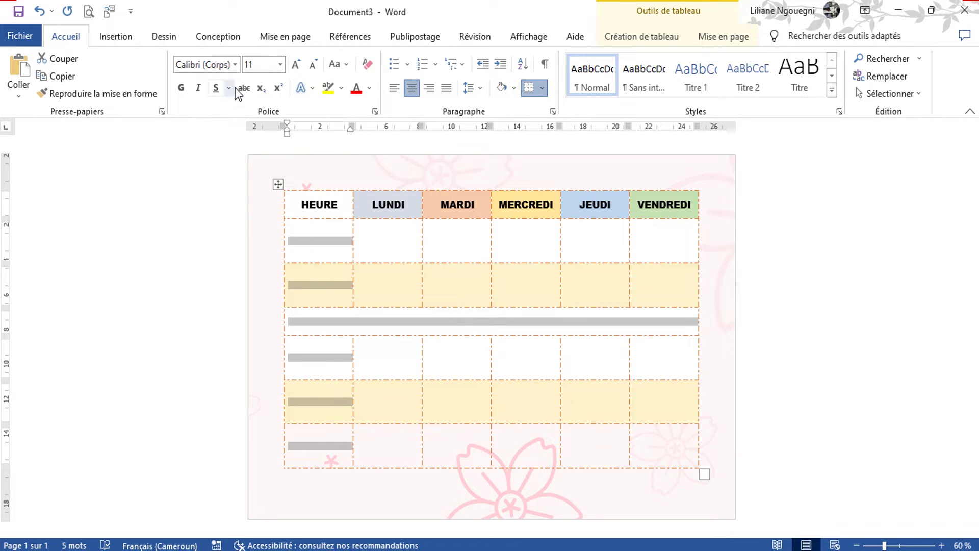
{"action": "left_click", "coordinate": [236, 71]}
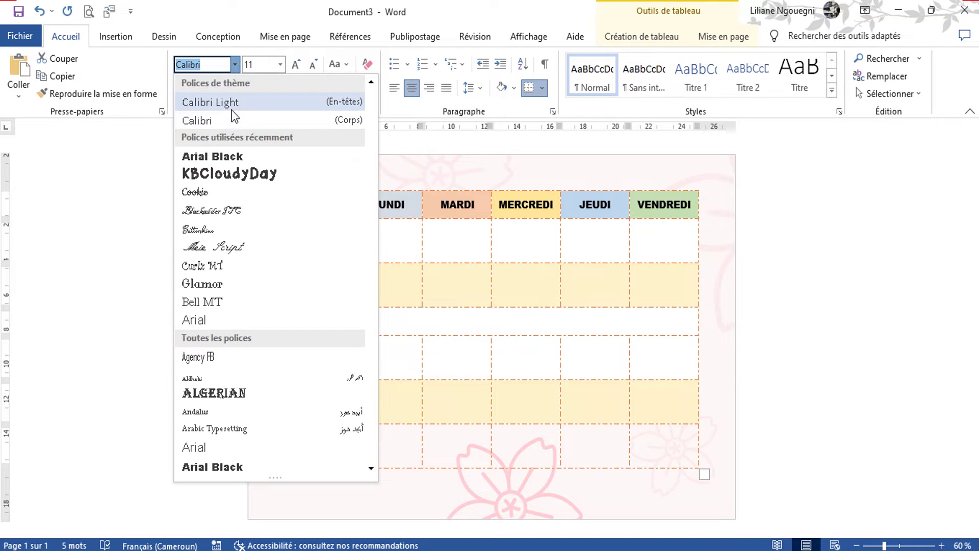
{"action": "left_click", "coordinate": [228, 155]}
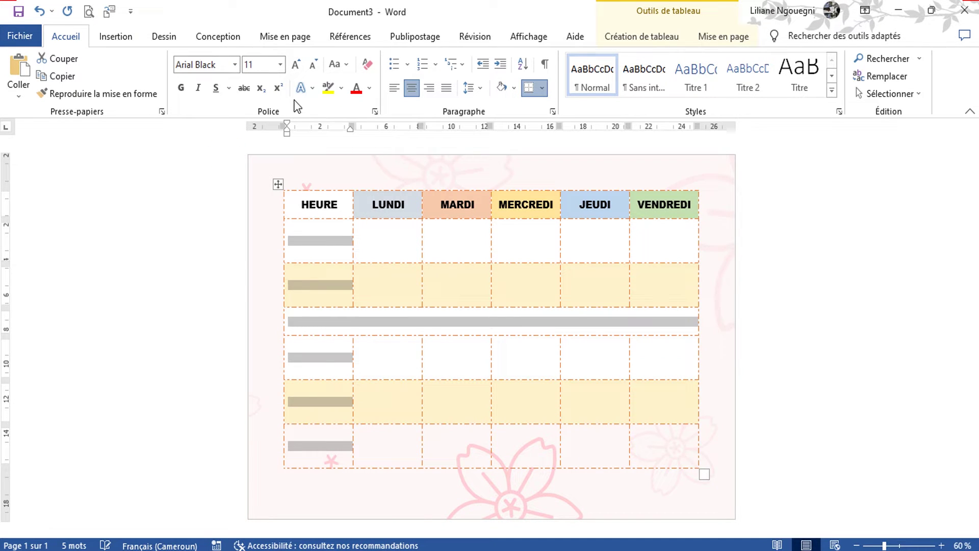
{"action": "left_click", "coordinate": [281, 64]}
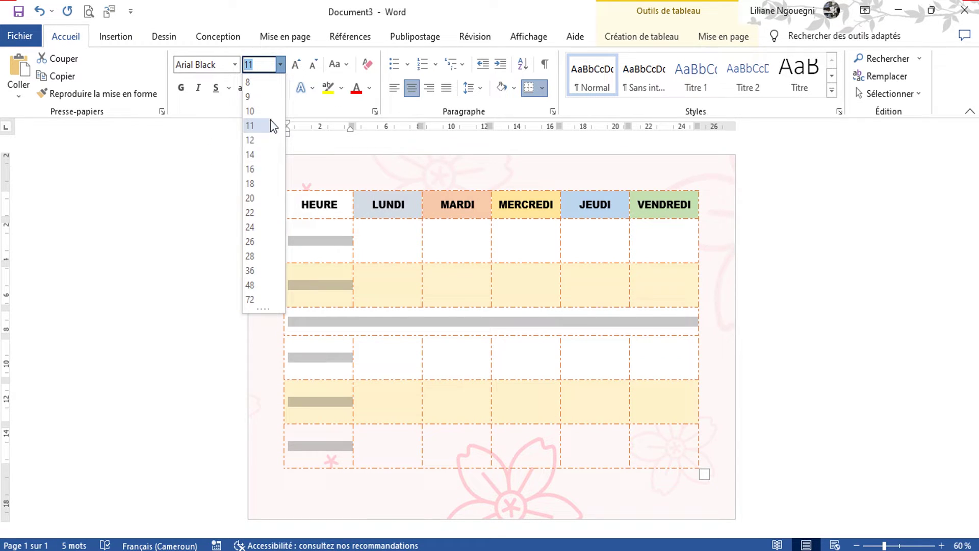
{"action": "left_click", "coordinate": [265, 170]}
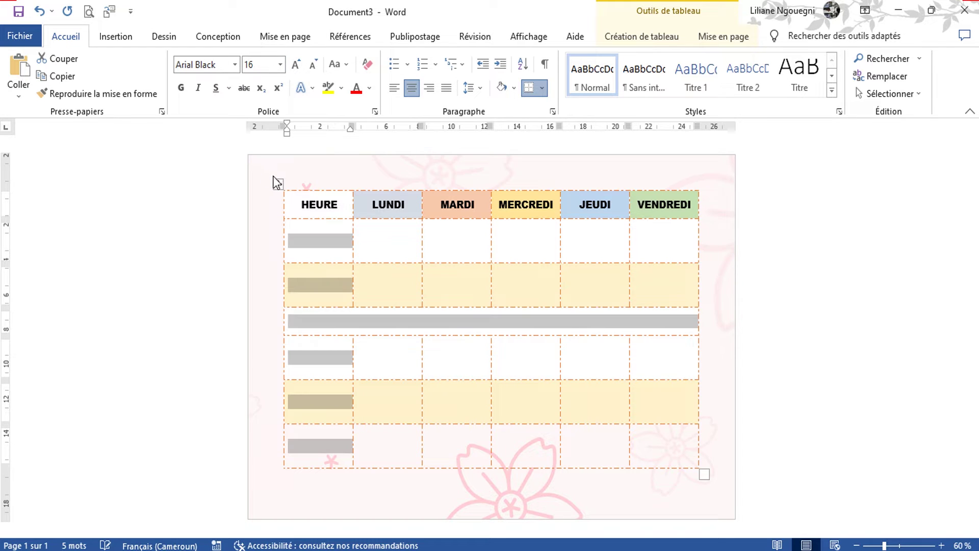
{"action": "left_click", "coordinate": [309, 205]}
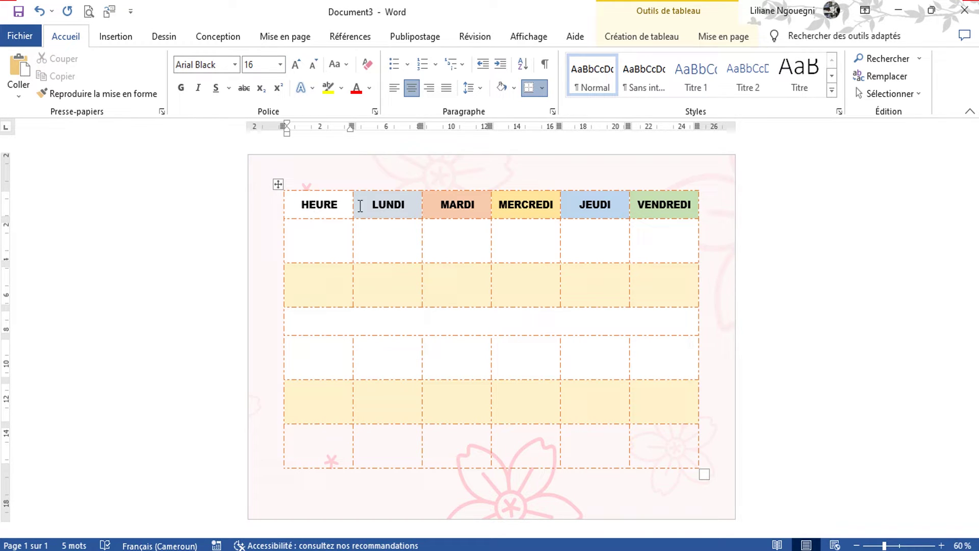
{"action": "left_click", "coordinate": [378, 207]}
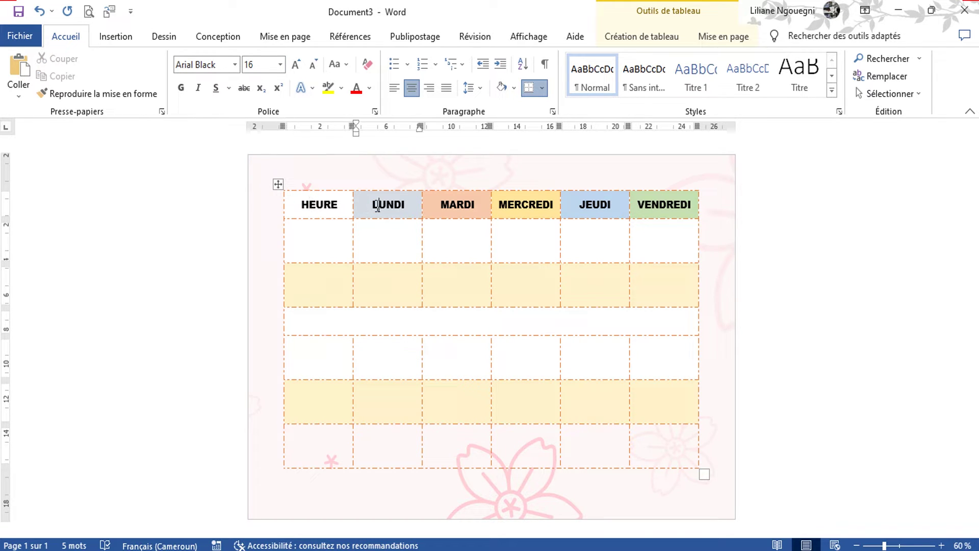
Step: Fill the HEURE column with 7h-9h and 9h-11h above the merged row and 12h-13h, 13h-14h and 14h-15h below it
{"action": "left_click", "coordinate": [317, 243]}
{"action": "left_click_drag", "start_coordinate": [318, 241], "coordinate": [314, 298]}
{"action": "type", "text": "7h-9h 9h-11h"}
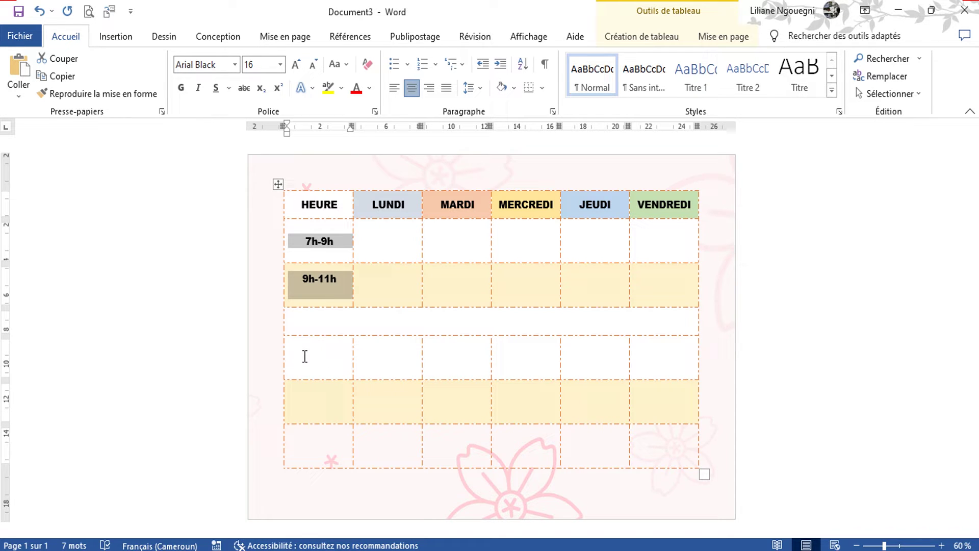
{"action": "left_click_drag", "start_coordinate": [305, 356], "coordinate": [311, 442]}
{"action": "left_click", "coordinate": [311, 442]}
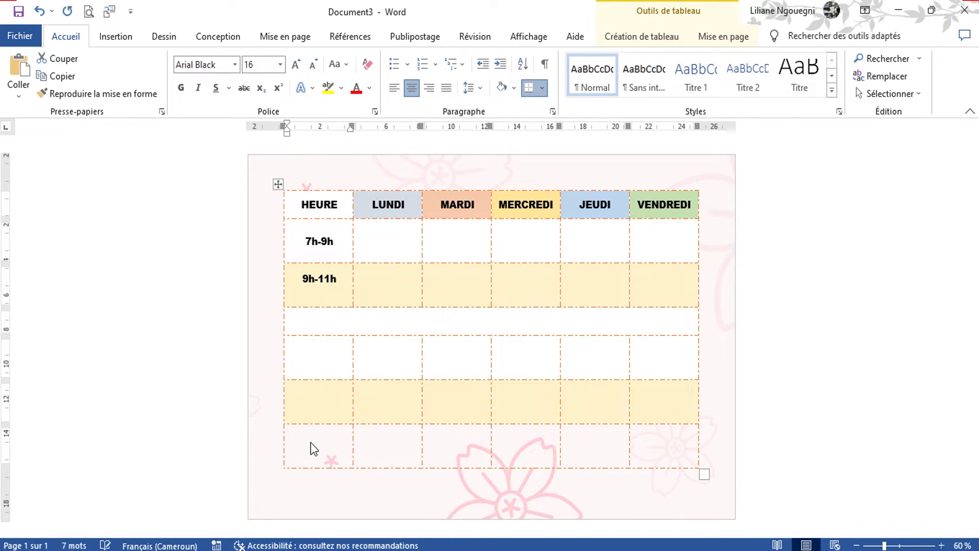
{"action": "type", "text": "12h-13h 13h-14h 14h-15h"}
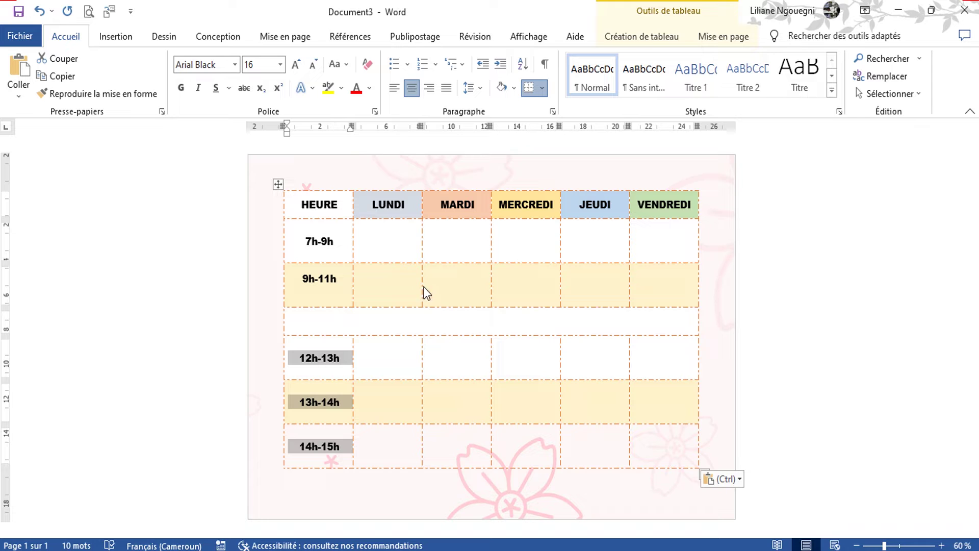
Step: Set the weekday cells of the 7h-9h and 9h-11h rows to the KBCloudyDay font
{"action": "left_click", "coordinate": [363, 277]}
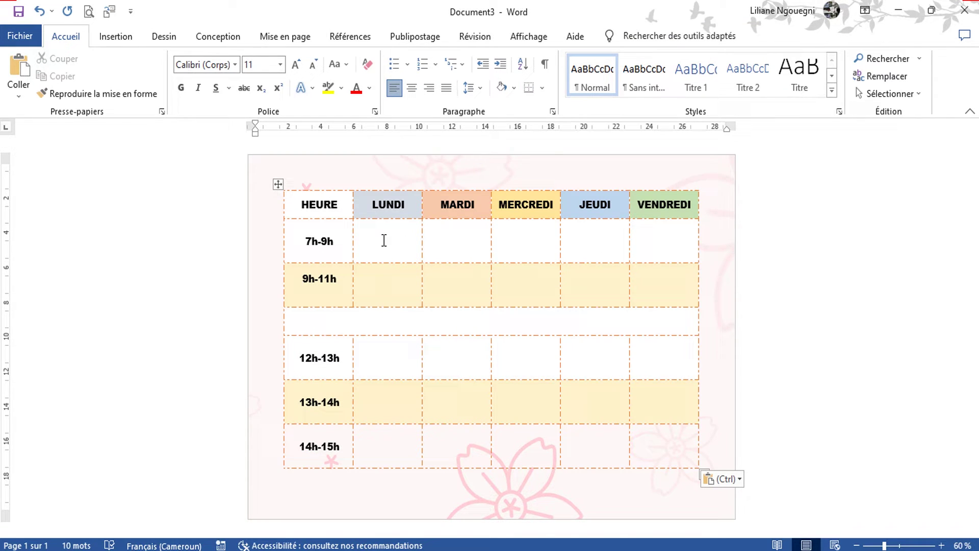
{"action": "left_click_drag", "start_coordinate": [384, 242], "coordinate": [624, 296]}
{"action": "left_click", "coordinate": [644, 295]}
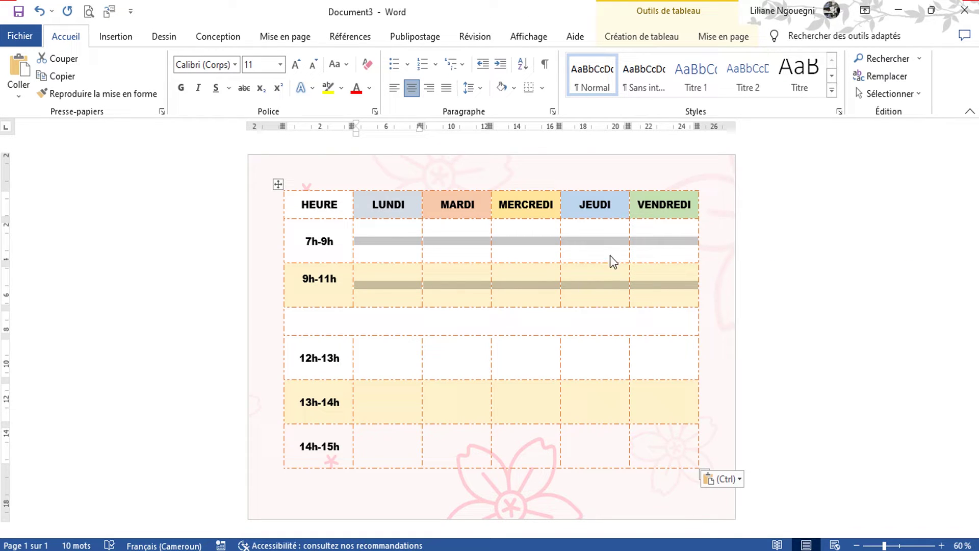
{"action": "left_click", "coordinate": [234, 65]}
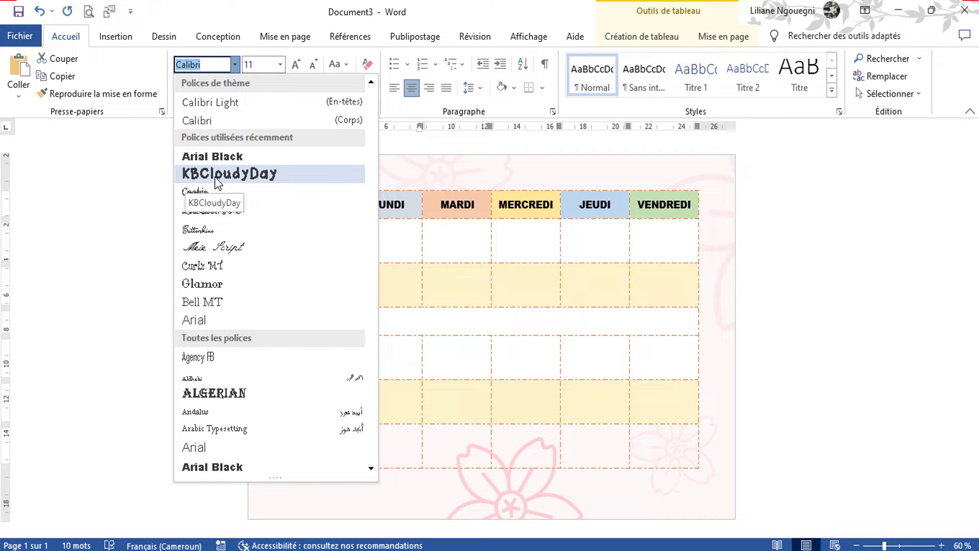
{"action": "left_click", "coordinate": [297, 177]}
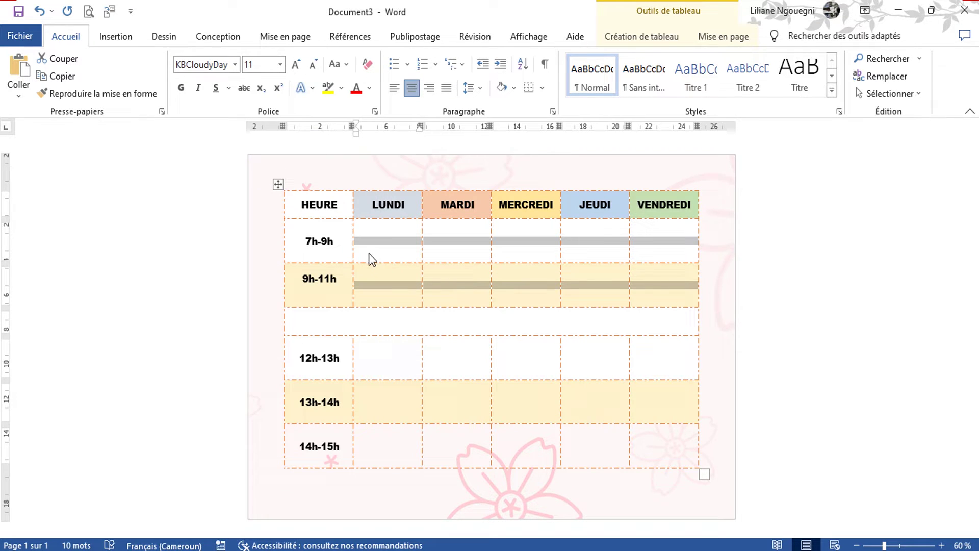
Step: Fill the 7h-9h row with Langue, Musique, Langue, Musique, Langue and the 9h-11h row with Biologie, Maths, Science, Art, Maths at size 14
{"action": "left_click", "coordinate": [384, 247]}
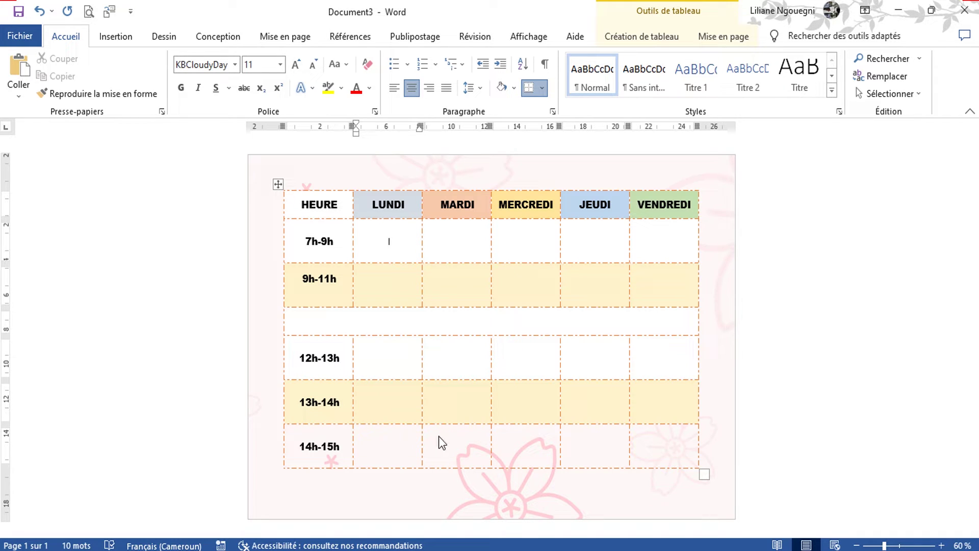
{"action": "left_click_drag", "start_coordinate": [378, 245], "coordinate": [647, 308]}
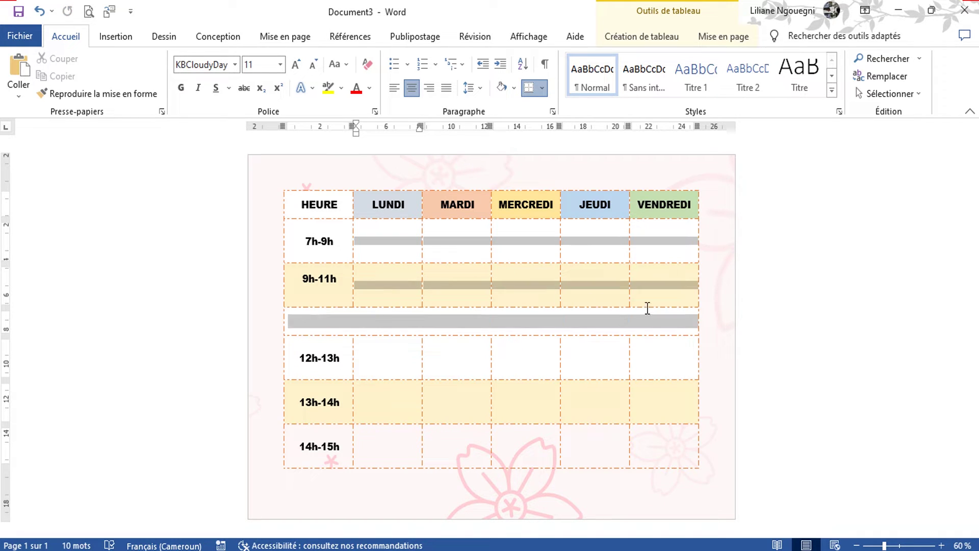
{"action": "type", "text": "Langue\tMusique\tLangue\tMusique\tLangue Biologie\tMaths\tScience\tArt\tMaths"}
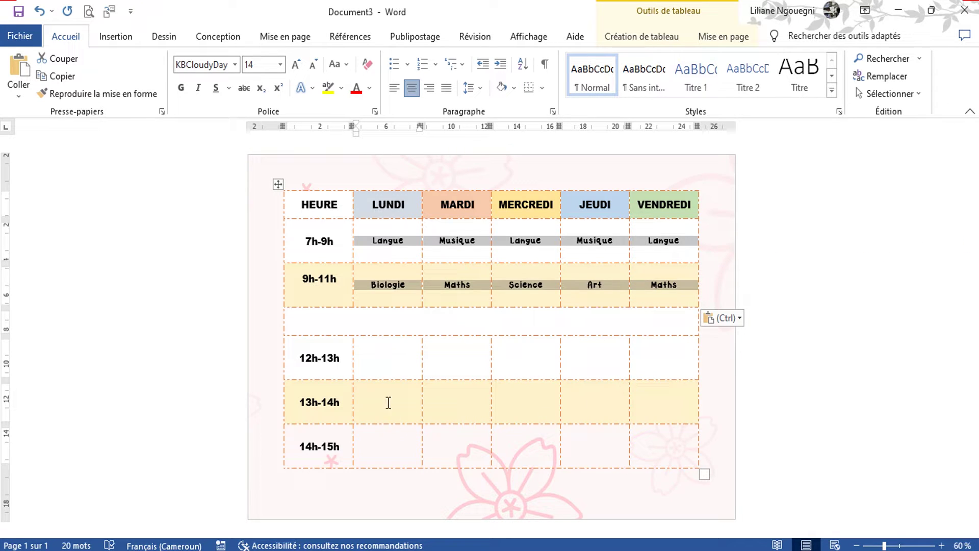
Step: Format the weekday cells of the 12h-13h, 13h-14h and 14h-15h rows in KBCloudyDay at size 14
{"action": "left_click", "coordinate": [375, 366]}
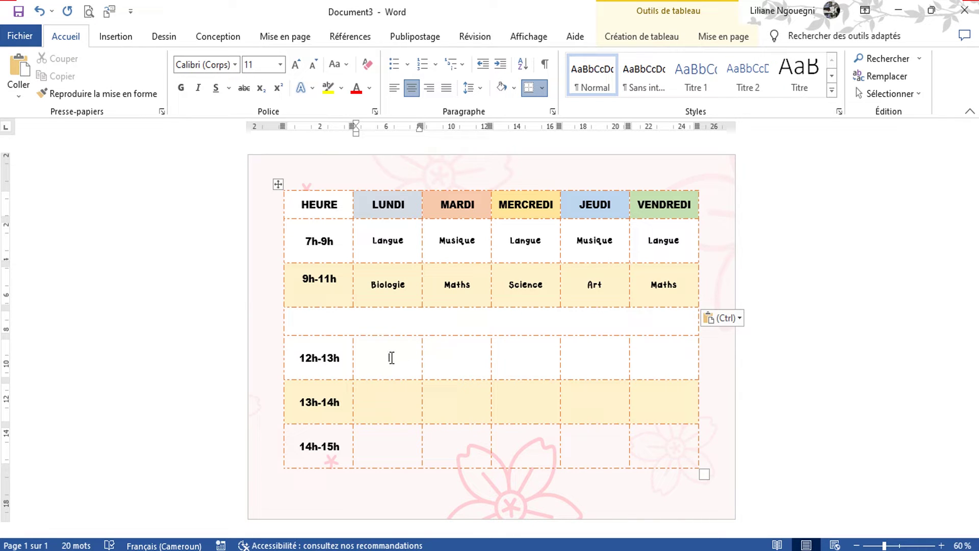
{"action": "left_click_drag", "start_coordinate": [392, 357], "coordinate": [660, 445]}
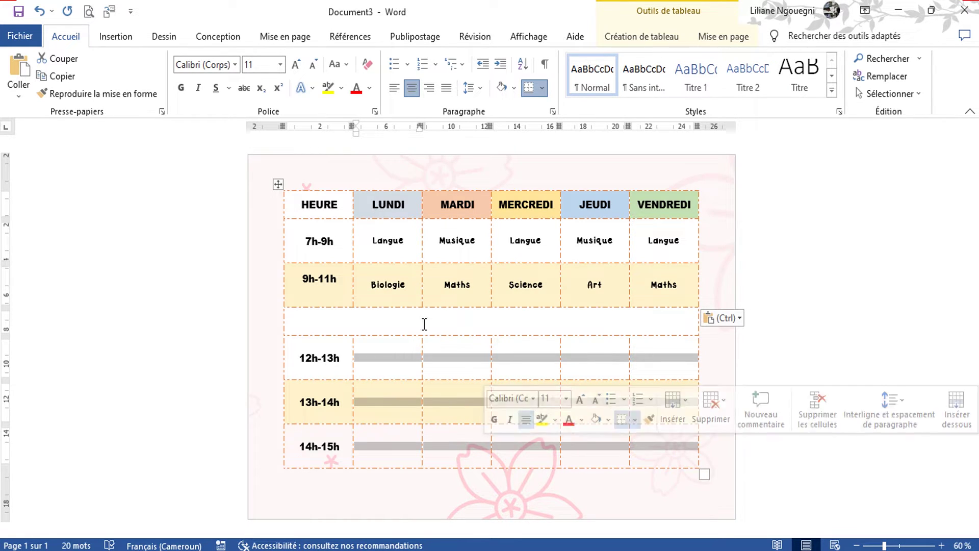
{"action": "left_click", "coordinate": [235, 65]}
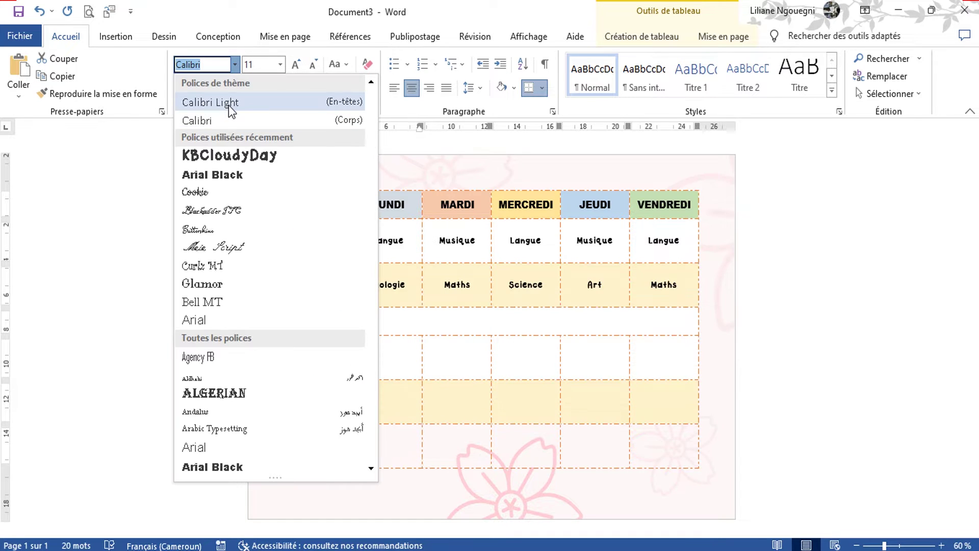
{"action": "left_click", "coordinate": [214, 155]}
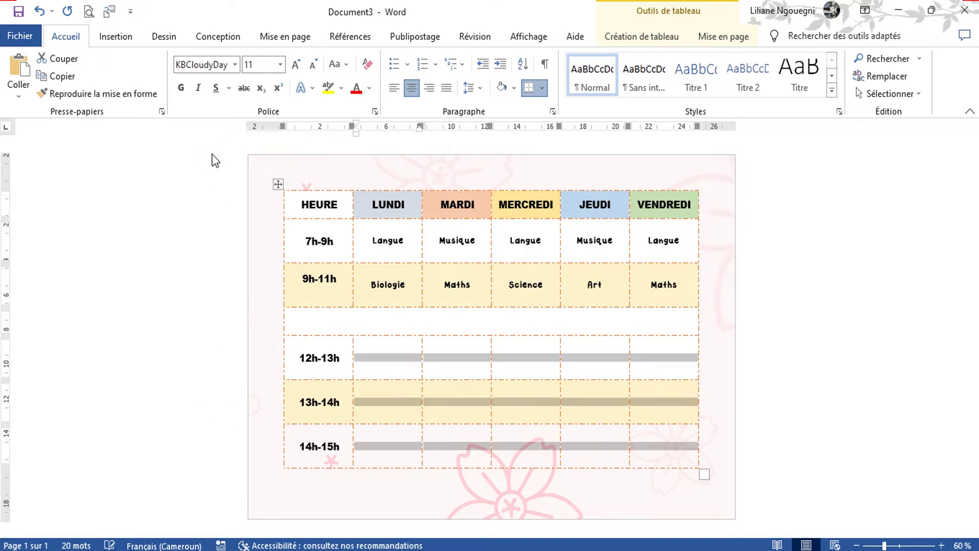
{"action": "left_click", "coordinate": [280, 65]}
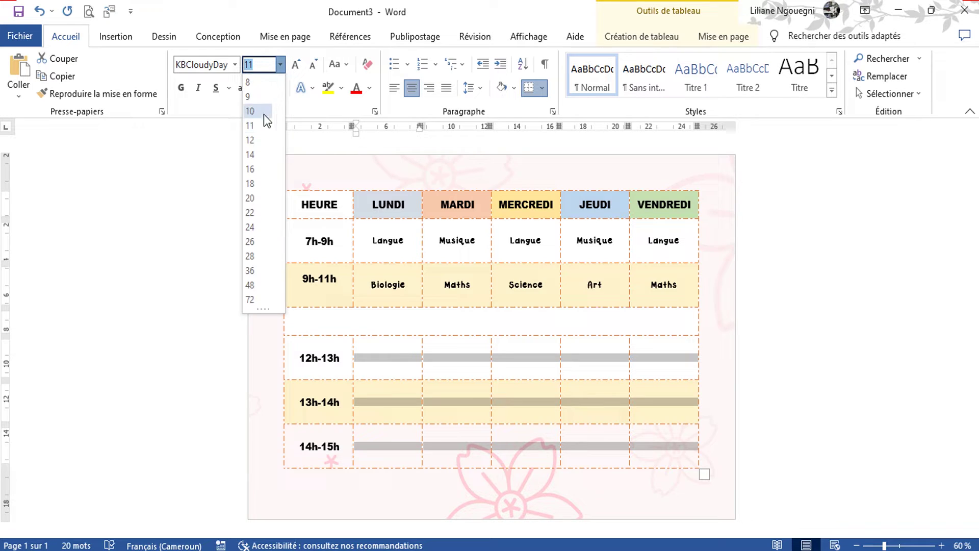
{"action": "left_click", "coordinate": [262, 155]}
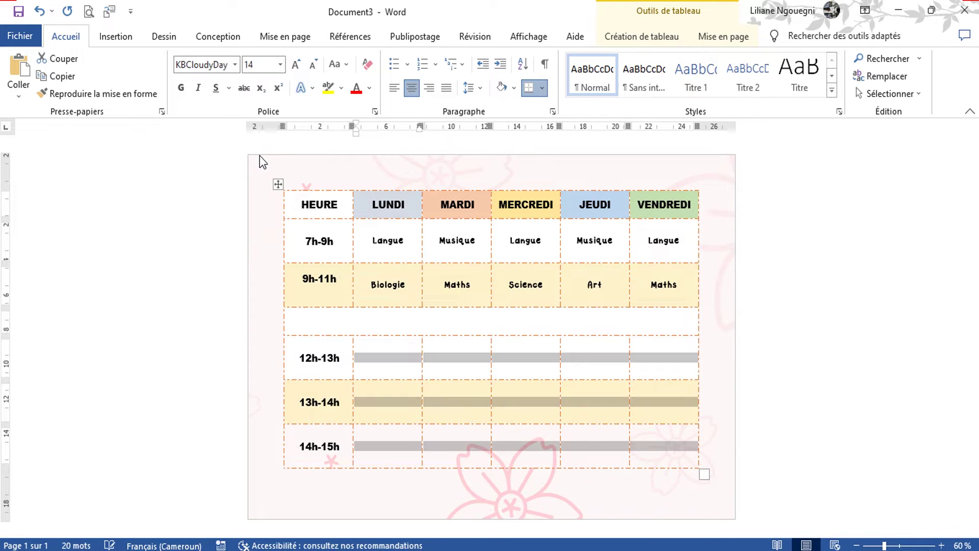
Step: Fill the last three rows with Art, Langue, Maths, Langue, Maths; Langue, Biologie, Langue, Biologie, Art; and Science, Art, Science, Maths, Langue
{"action": "left_click", "coordinate": [392, 280]}
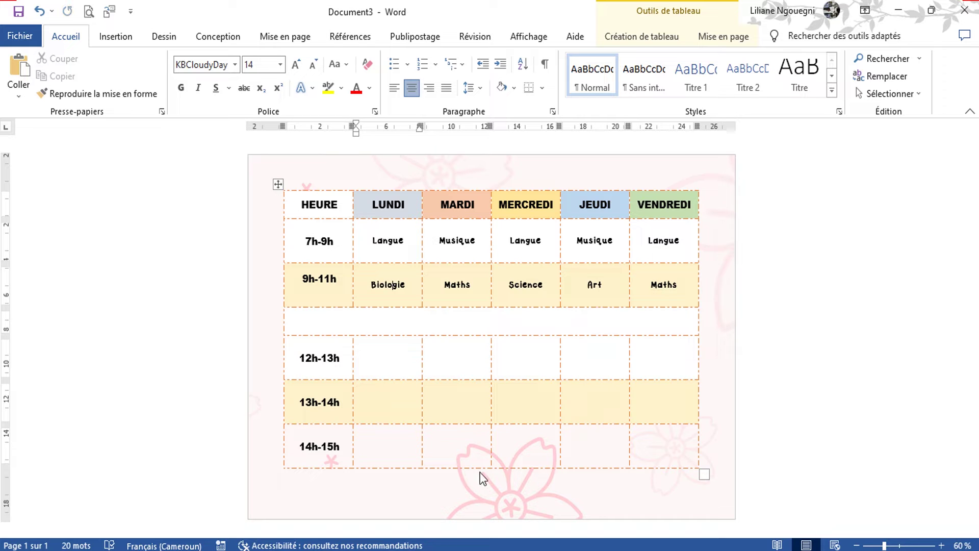
{"action": "left_click_drag", "start_coordinate": [365, 344], "coordinate": [637, 454]}
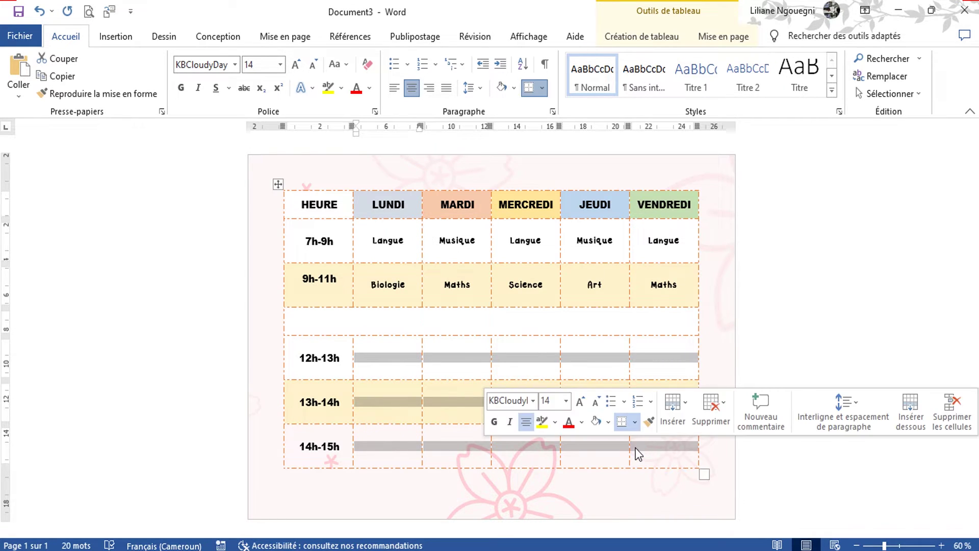
{"action": "type", "text": "Art\tLangue\tMaths\tLangue\tMaths Langue\tBiologie\tLangue\tBiologie\tArt Science\tArt\tScience\tMaths\tLangue"}
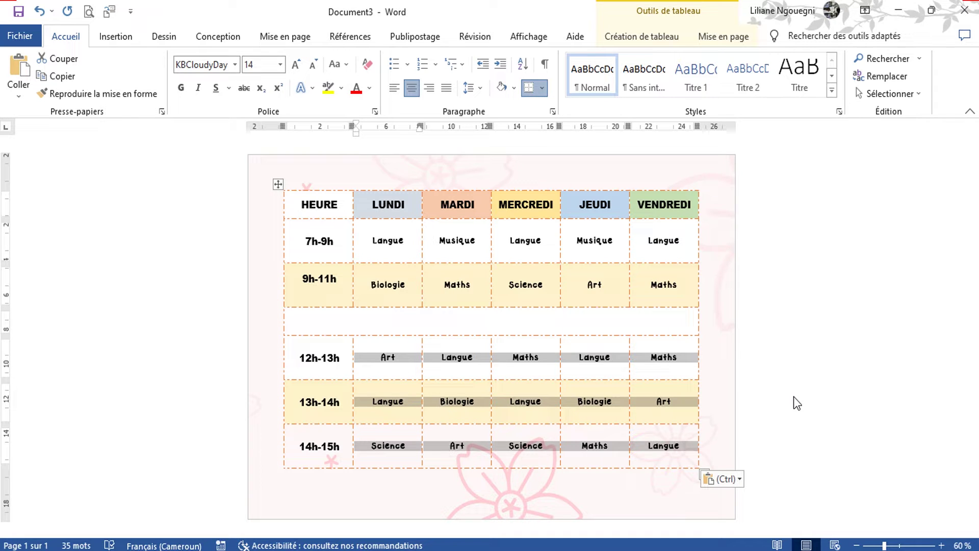
{"action": "key", "text": "ctrl+Home"}
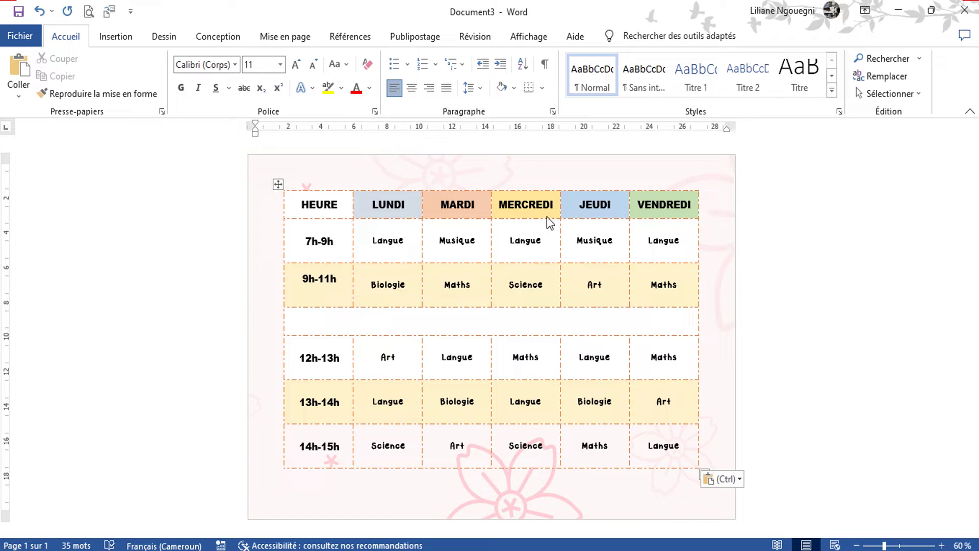
Step: Enter PAUSE in the merged row between 9h-11h and 12h-13h
{"action": "left_click", "coordinate": [476, 320]}
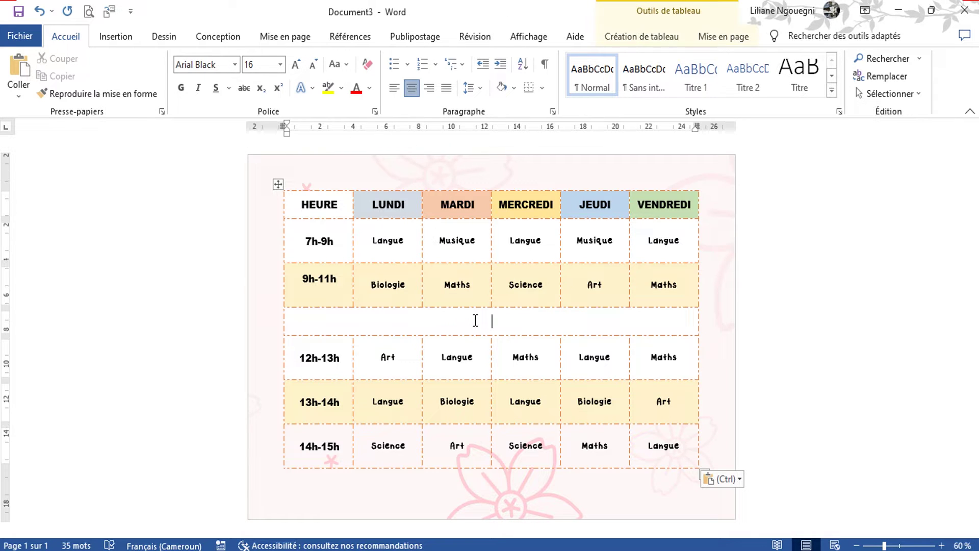
{"action": "type", "text": "P"}
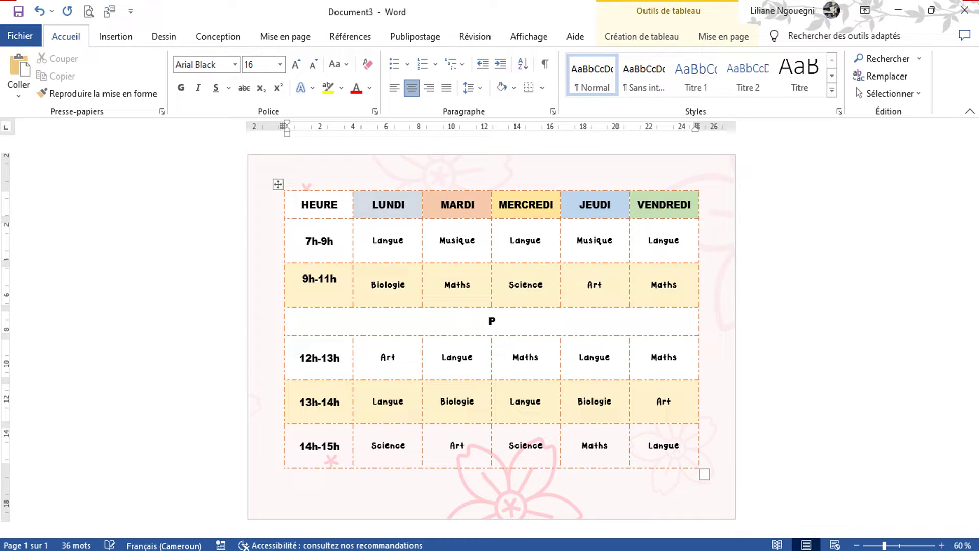
{"action": "type", "text": "AUSE"}
Step: Move the table slightly down the page and draw a text box about 13 cm wide and 1.6 cm high above it
{"action": "left_click", "coordinate": [413, 280]}
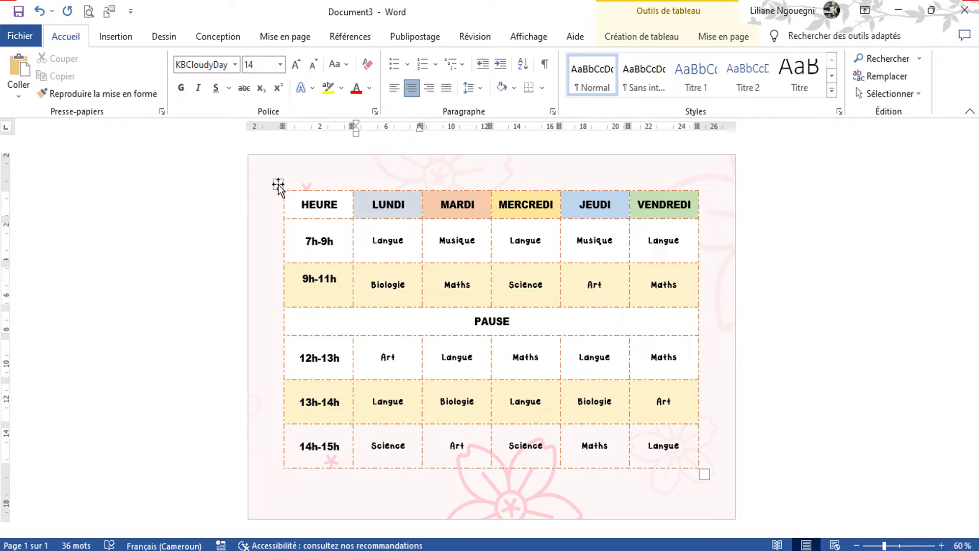
{"action": "left_click_drag", "start_coordinate": [278, 186], "coordinate": [279, 204]}
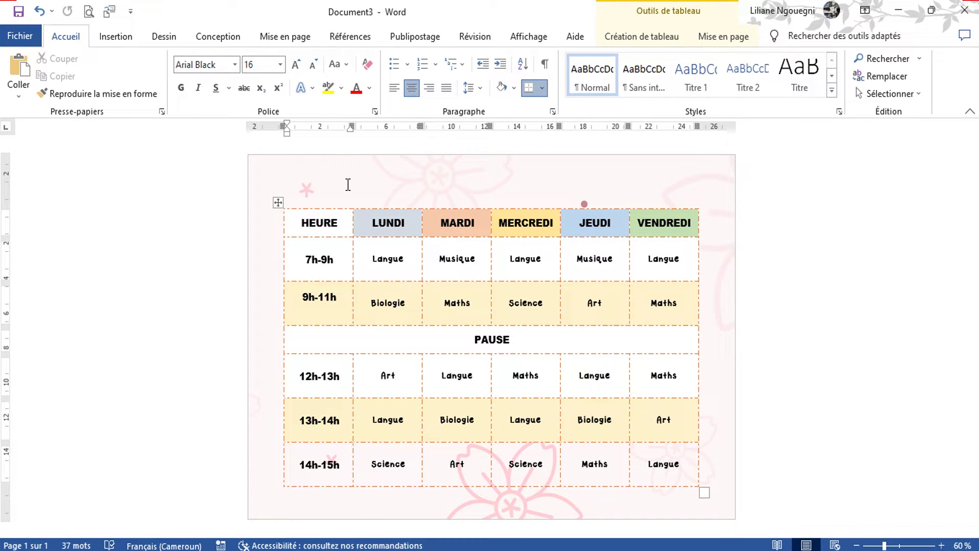
{"action": "left_click", "coordinate": [117, 37]}
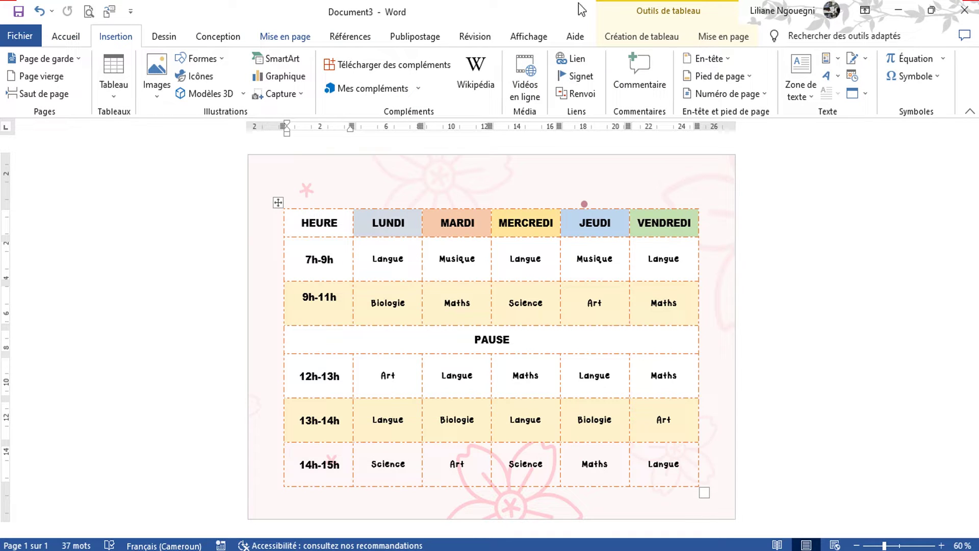
{"action": "left_click", "coordinate": [805, 92]}
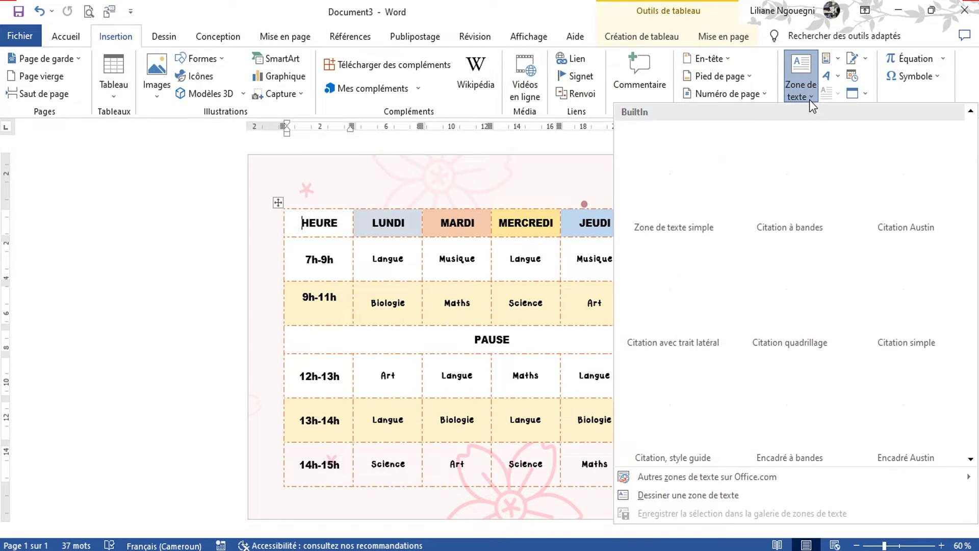
{"action": "left_click", "coordinate": [664, 496]}
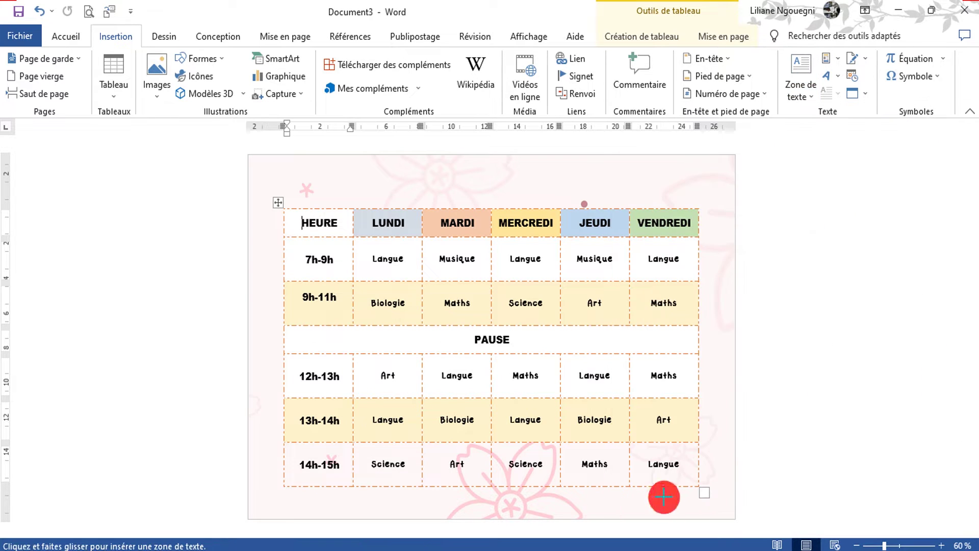
{"action": "left_click_drag", "start_coordinate": [374, 170], "coordinate": [588, 197]}
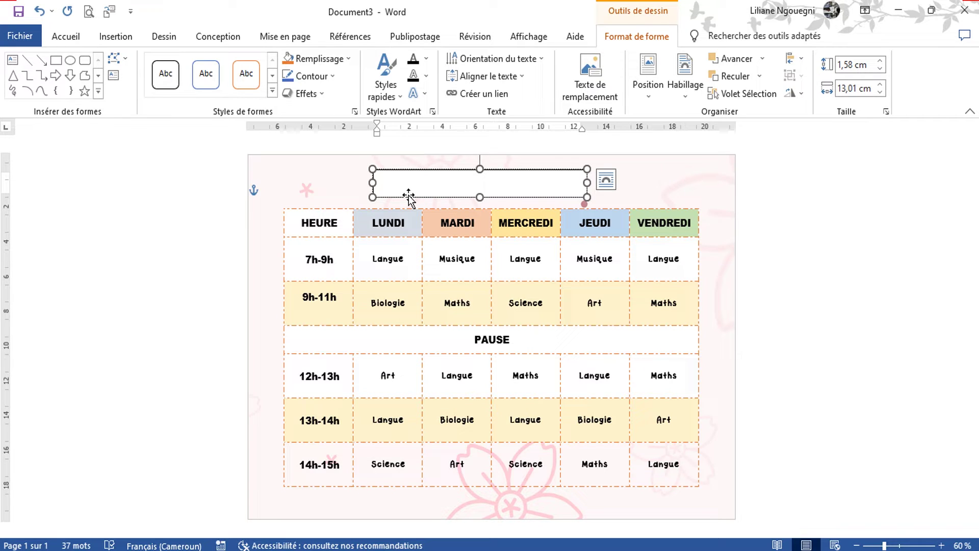
Step: Enter the title "Emploi de temps" in the text box above the table
{"action": "type", "text": "Emploi"}
{"action": "left_click", "coordinate": [897, 547]}
{"action": "left_click", "coordinate": [359, 181]}
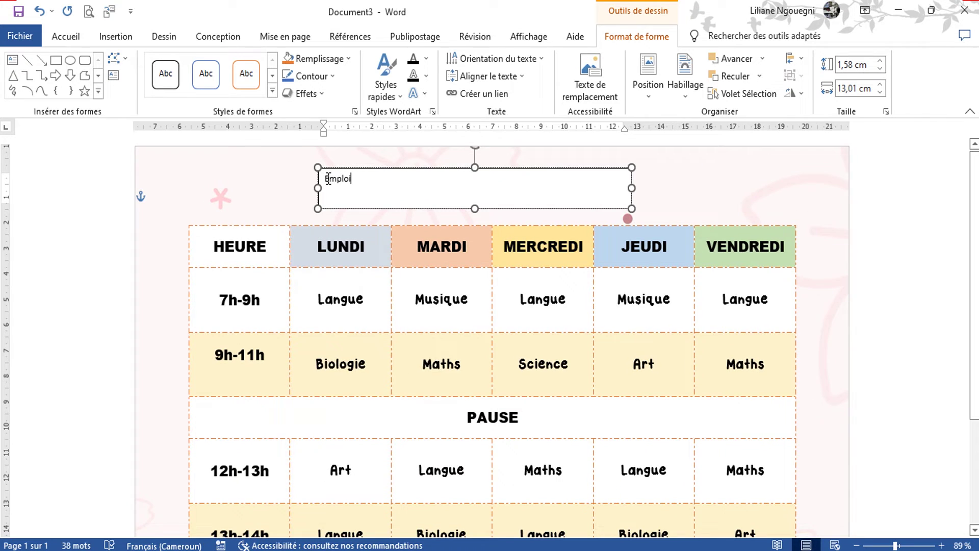
{"action": "type", "text": "d"}
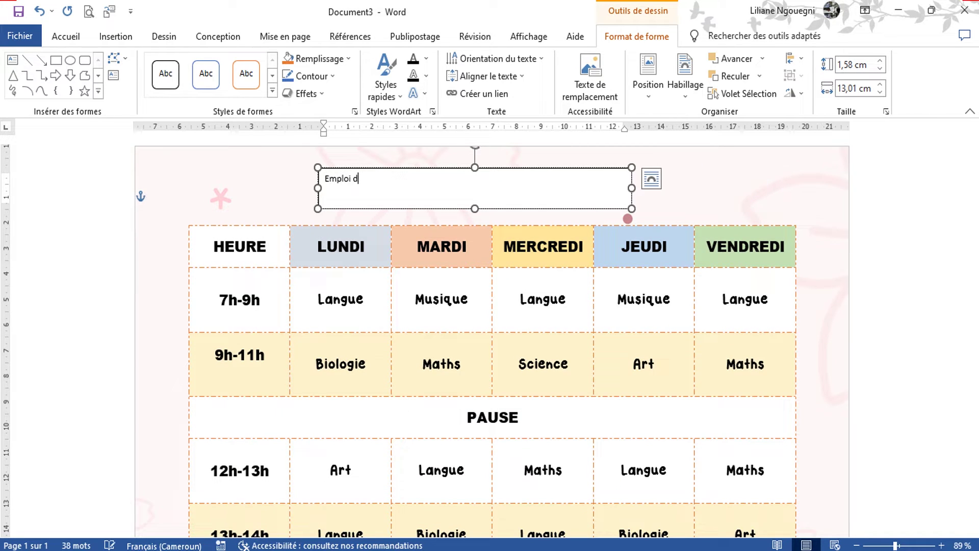
{"action": "type", "text": "e temp"}
{"action": "key", "text": "Escape"}
{"action": "key", "text": "Escape"}
Step: Change the word "de" to "du" in the text box title
{"action": "left_click", "coordinate": [362, 161]}
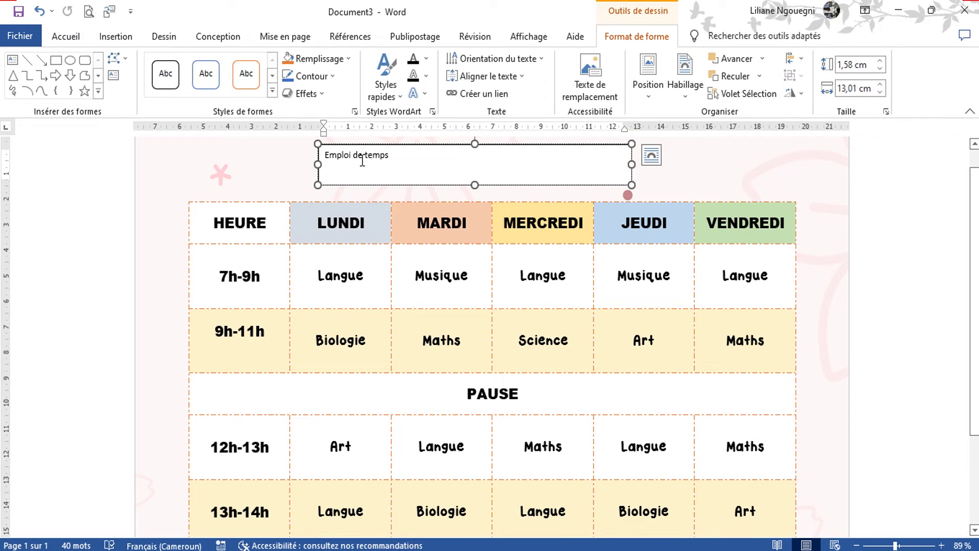
{"action": "key", "text": "BackSpace"}
{"action": "type", "text": "u"}
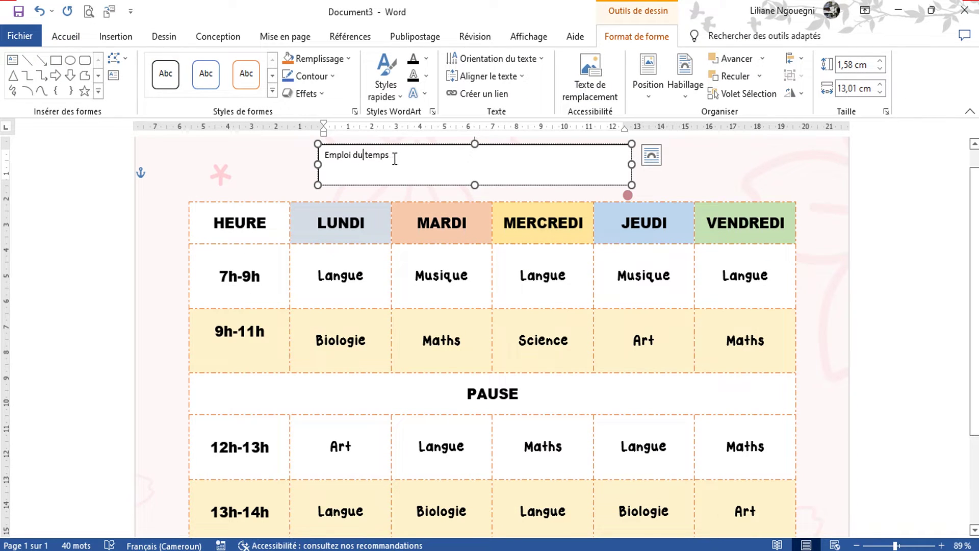